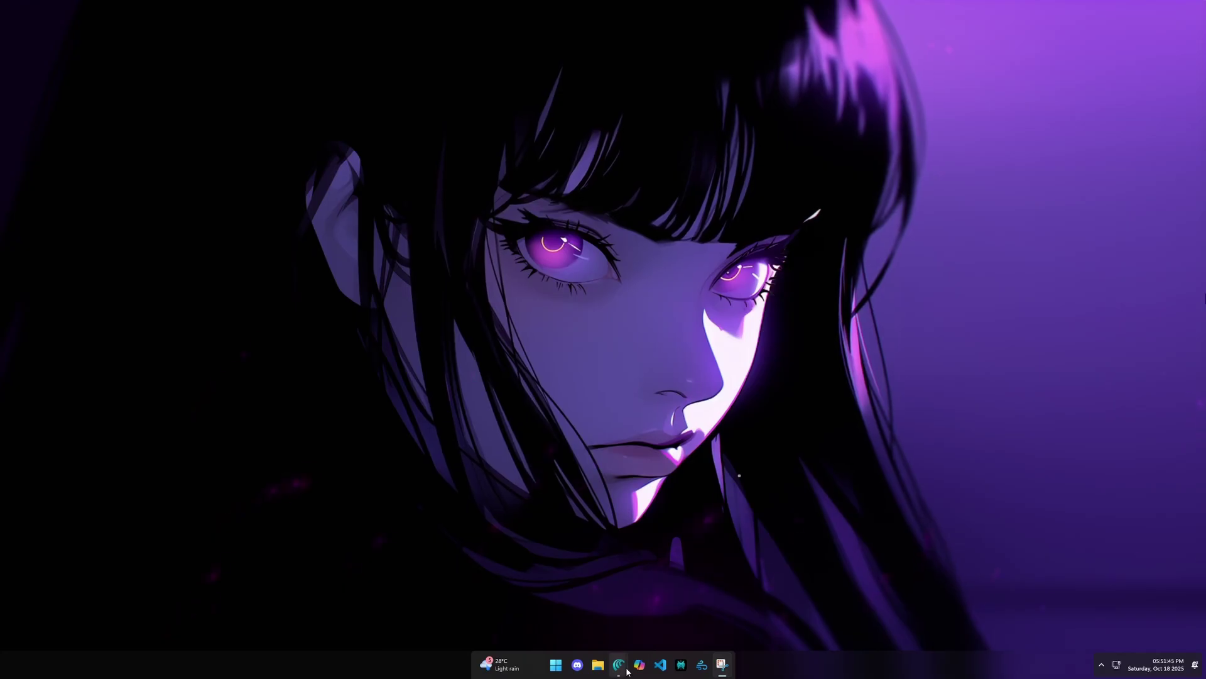
# Open the NThing-UI GitHub page and read through its README's feature list, Pro and basic comparison, and screenshots
pyautogui.moveTo(619, 664)
pyautogui.click(561, 625)
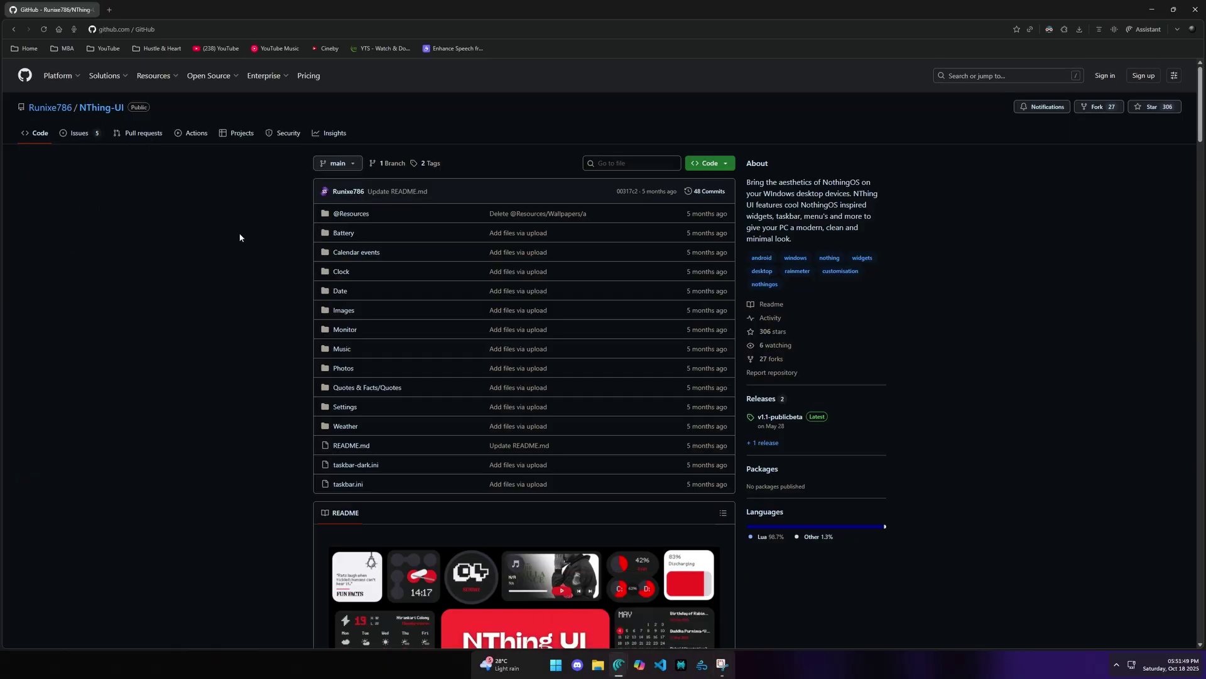
pyautogui.scroll(-5, 238, 237)
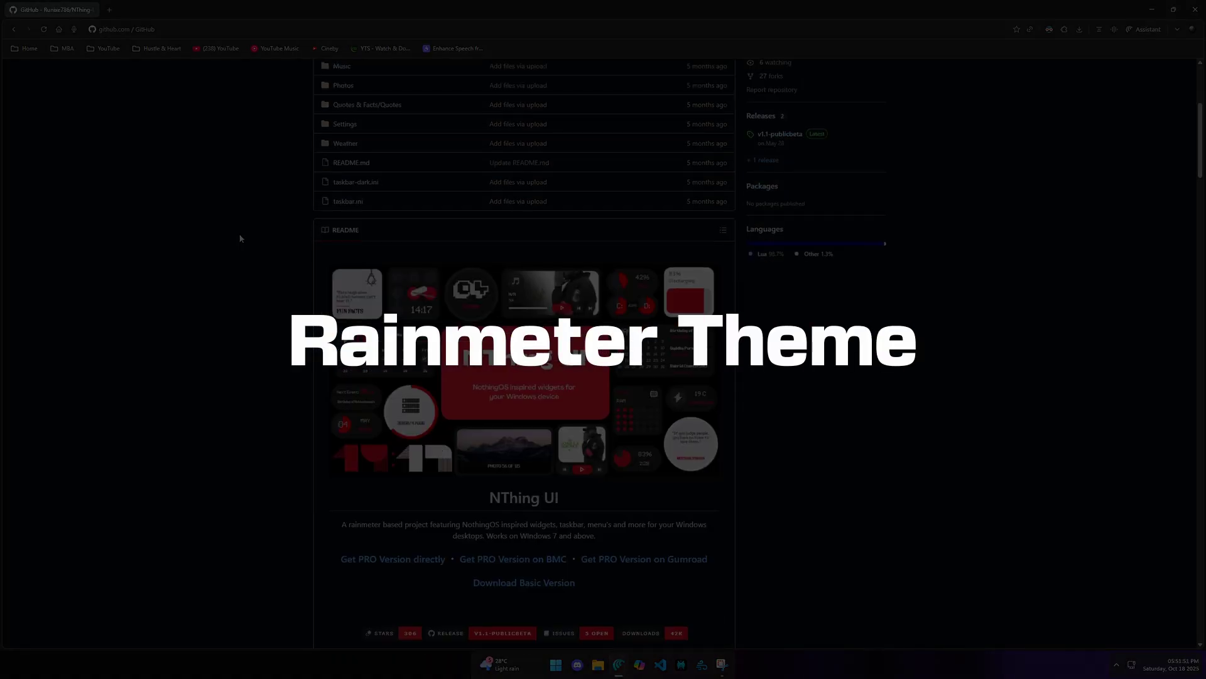
pyautogui.scroll(-4, 233, 300)
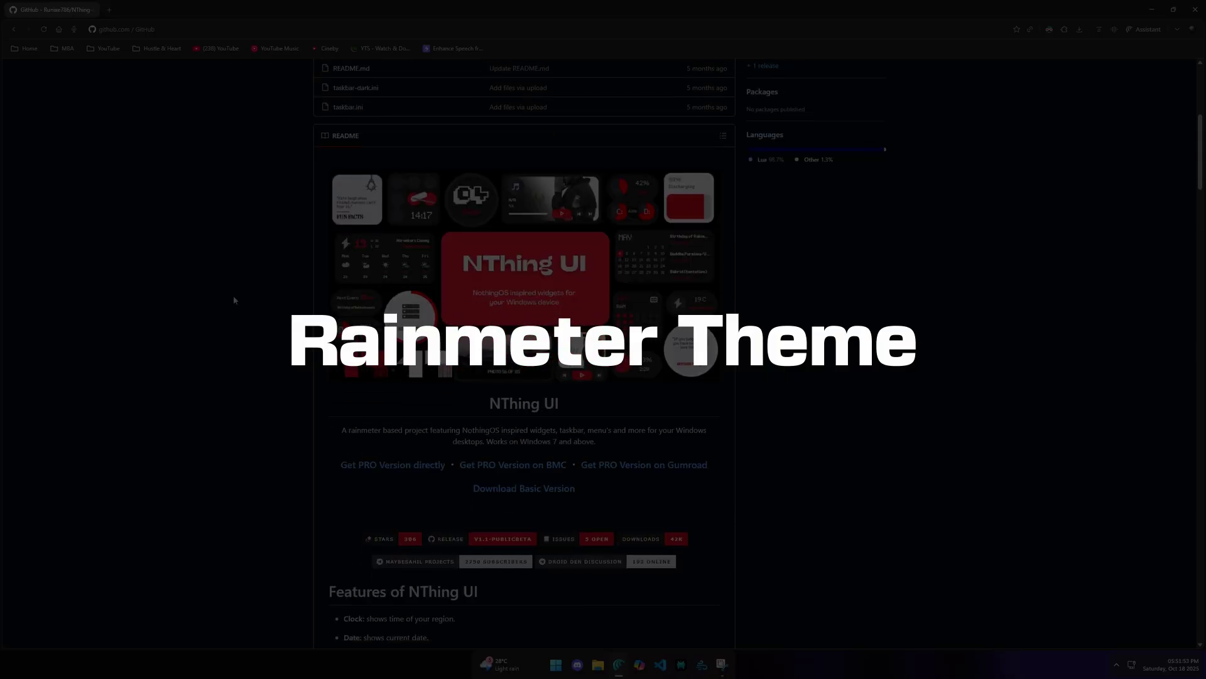
pyautogui.scroll(-2, 233, 300)
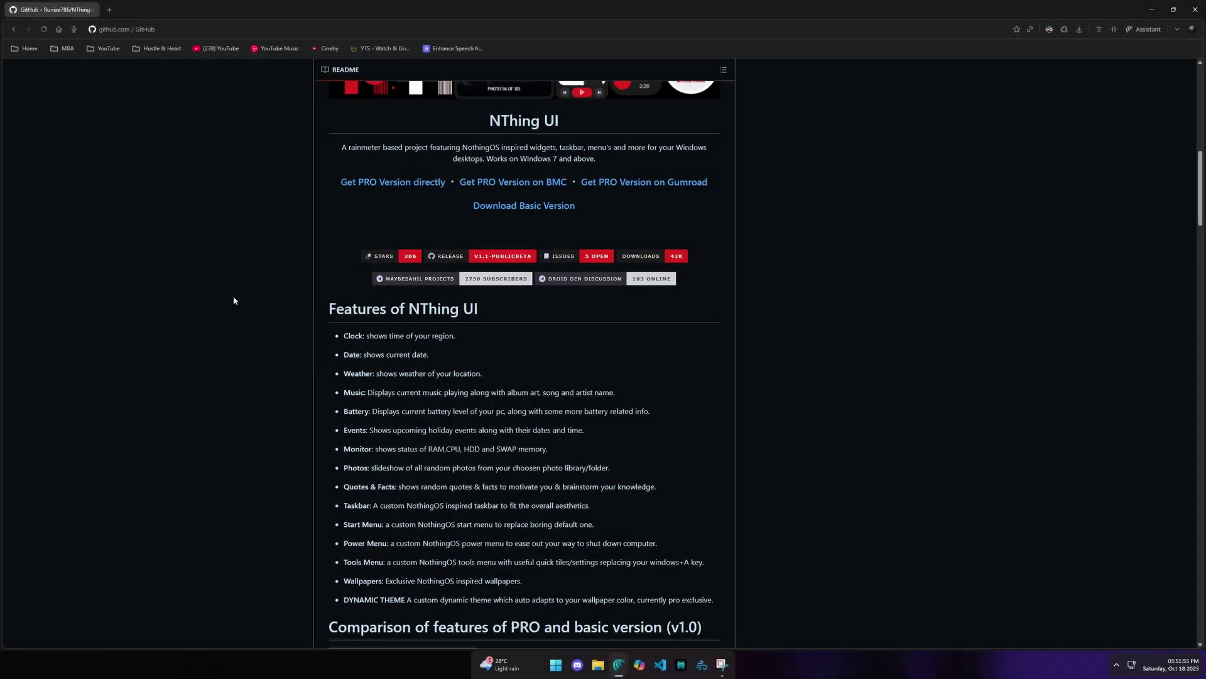
pyautogui.scroll(-2, 234, 300)
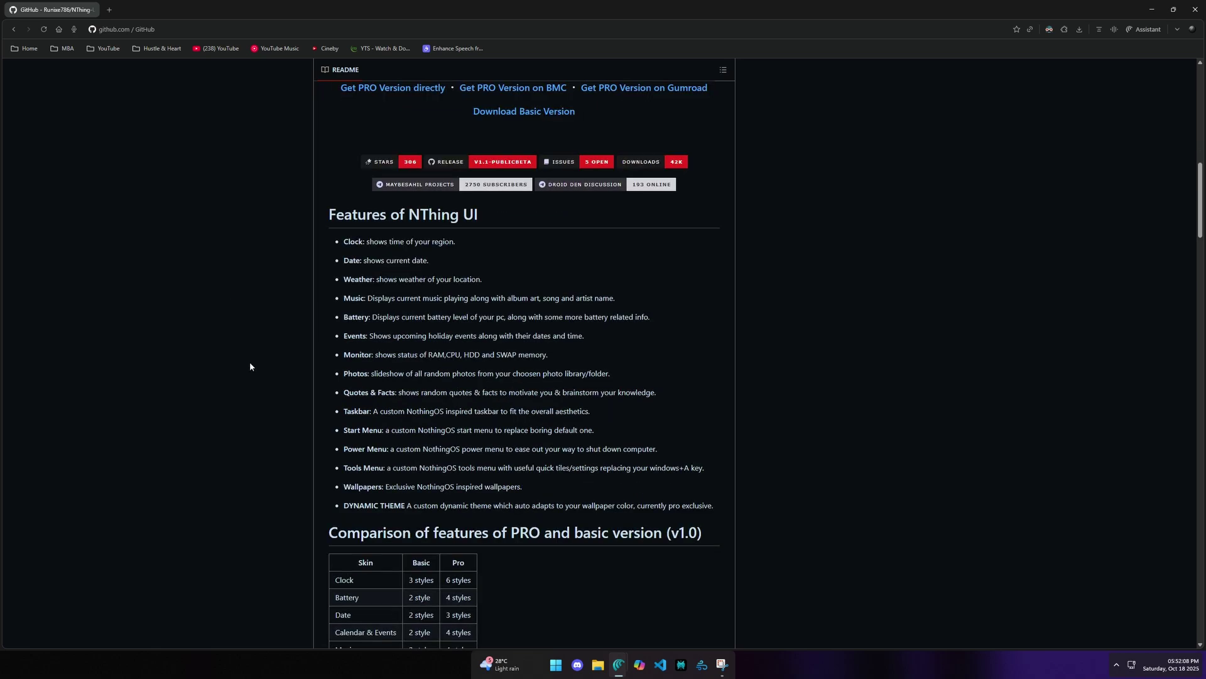
pyautogui.scroll(-2, 250, 364)
pyautogui.scroll(-2, 250, 365)
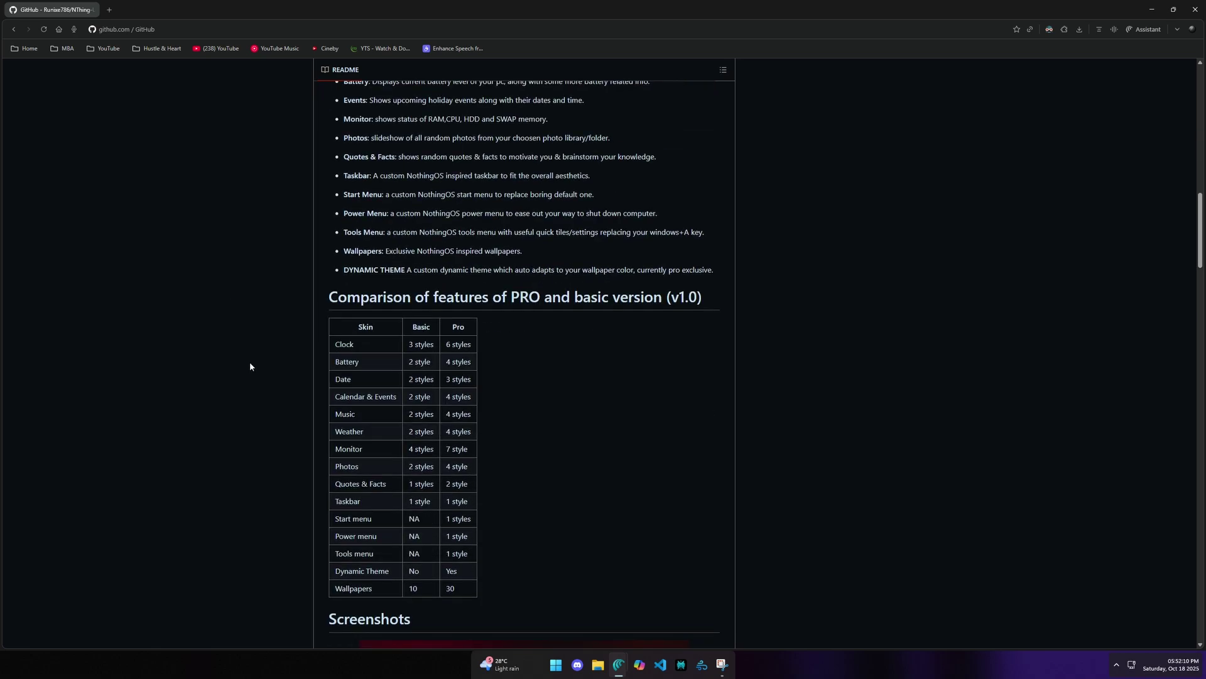
pyautogui.scroll(-2, 250, 367)
pyautogui.scroll(-1, 234, 381)
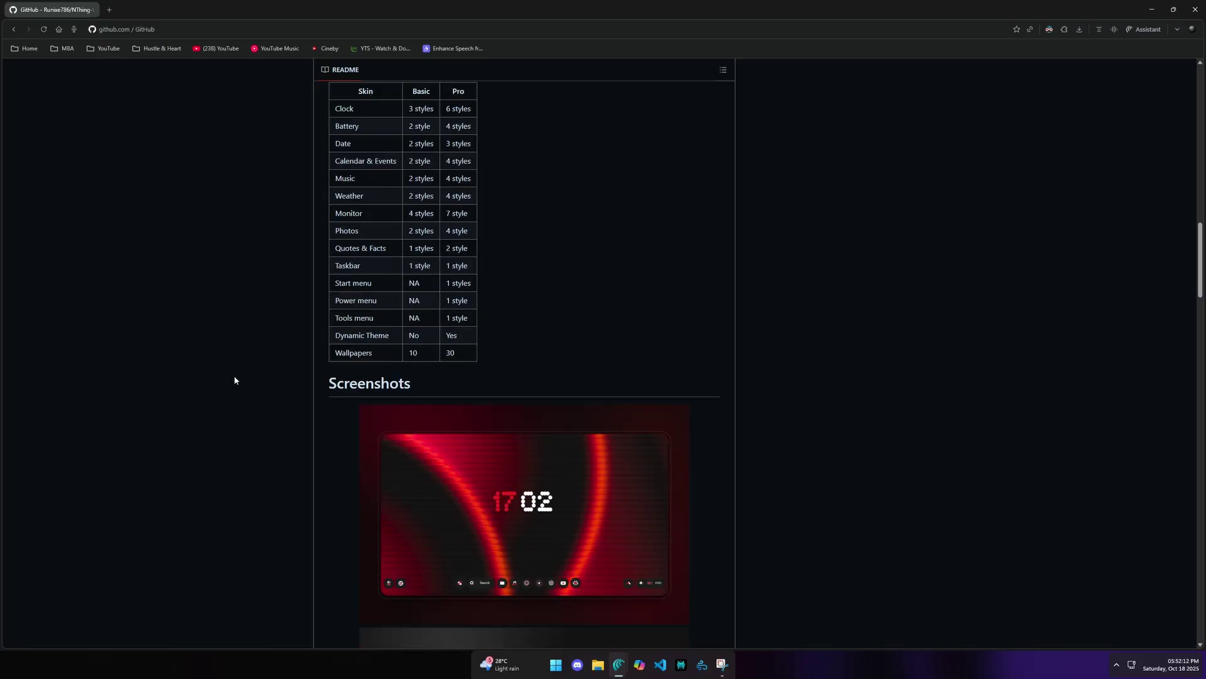
pyautogui.scroll(-2, 234, 380)
pyautogui.scroll(-4, 235, 364)
pyautogui.scroll(-12, 235, 364)
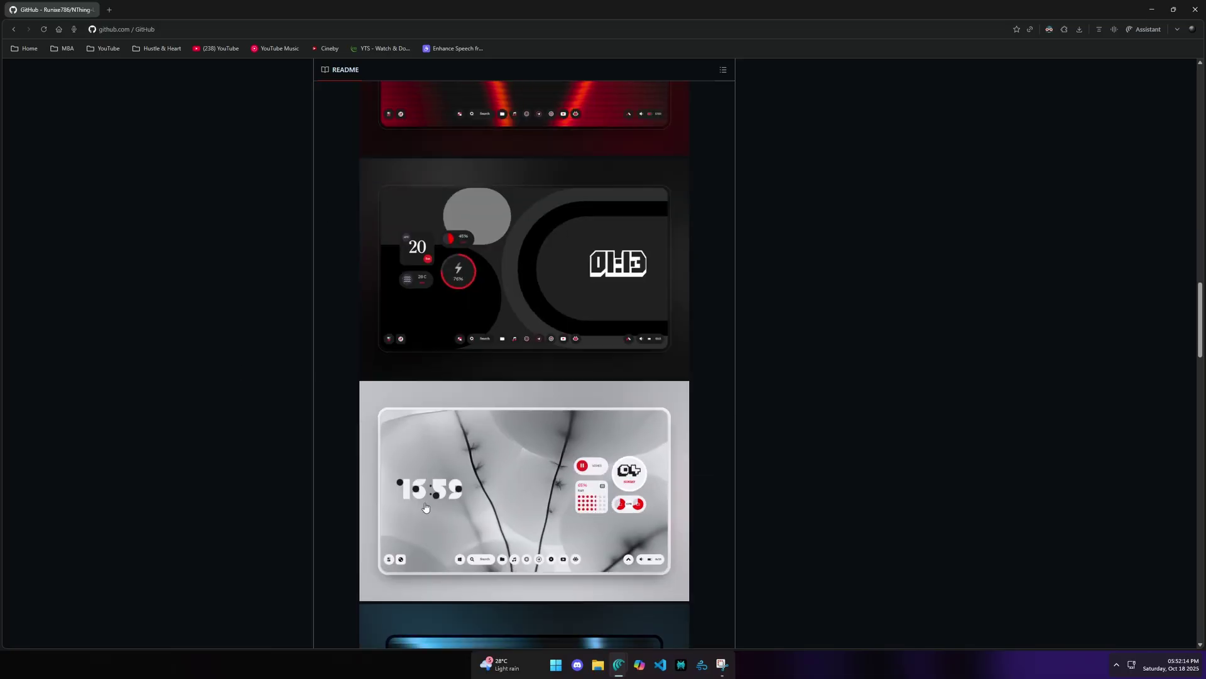
pyautogui.scroll(-11, 255, 371)
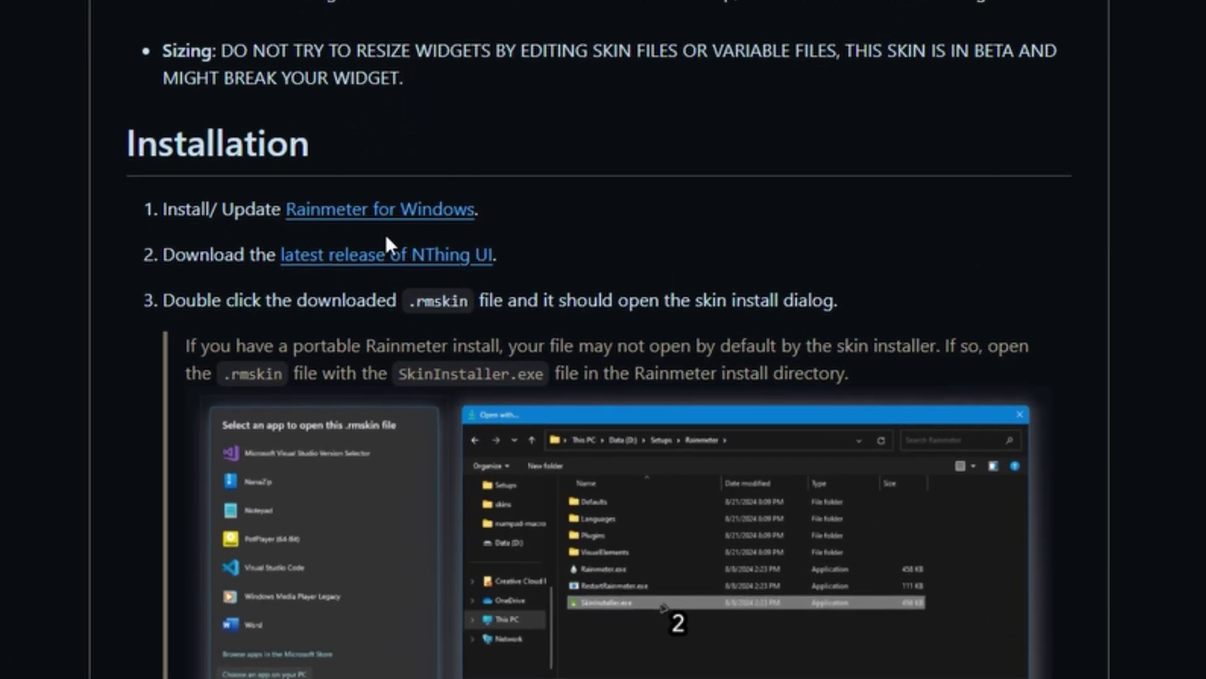
# Download the Rainmeter 4.5.23 installer through the README's installation section and launch its setup from the desktop
pyautogui.click(351, 210)
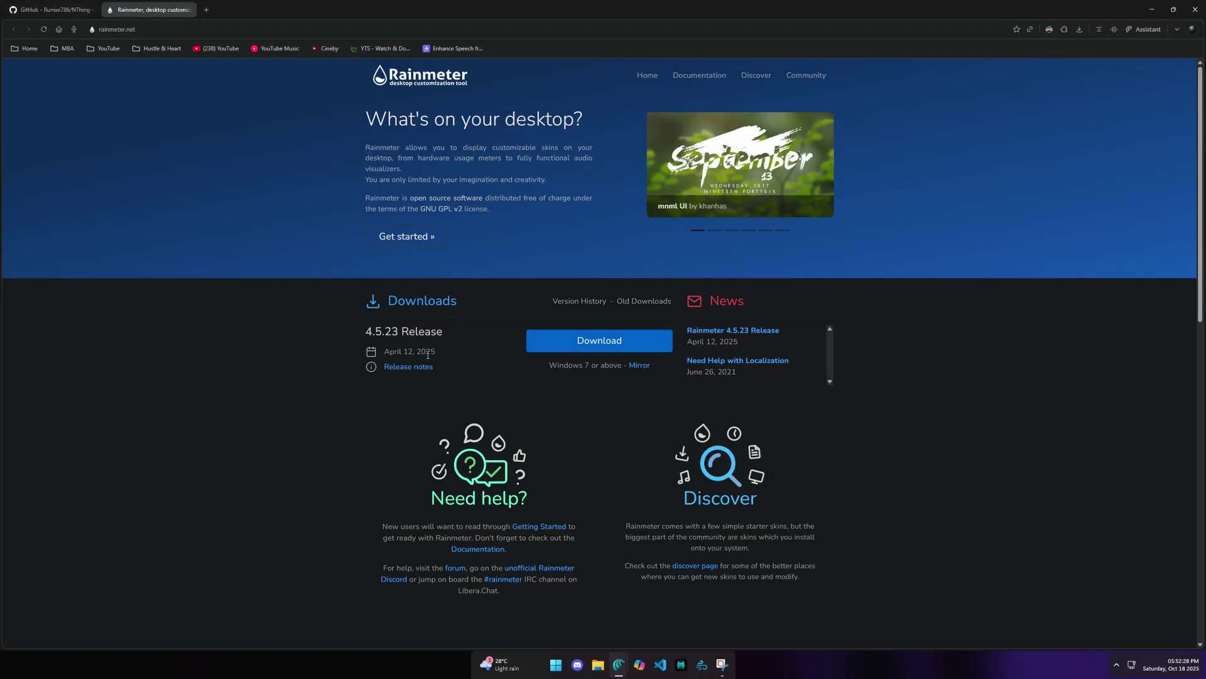
pyautogui.click(578, 348)
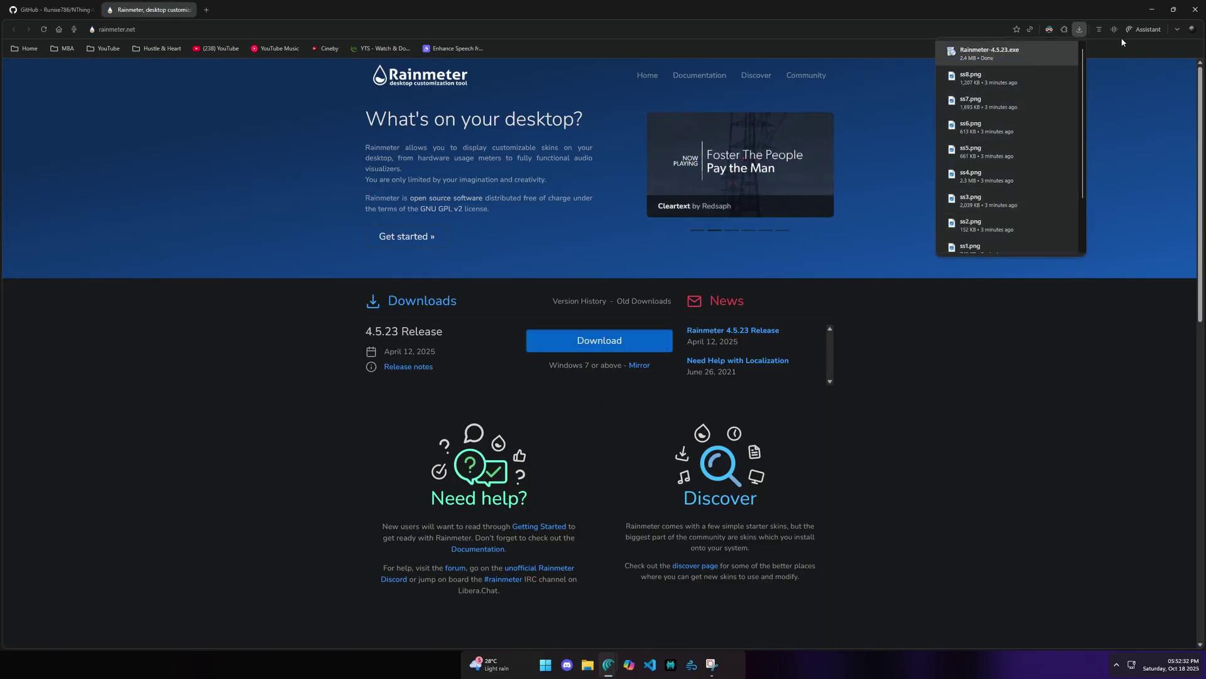
pyautogui.click(1152, 10)
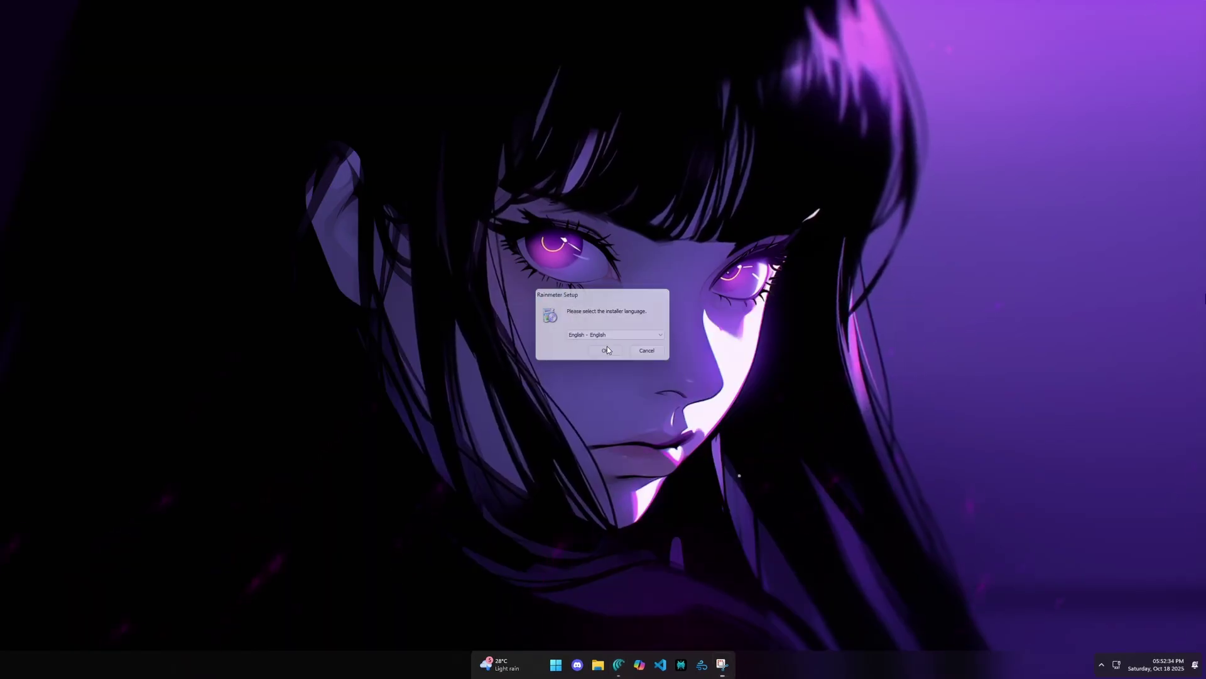
# Install Rainmeter in English to C:\Program Files\Rainmeter, with the 64-bit version and launch on startup enabled
pyautogui.click(607, 350)
pyautogui.click(742, 529)
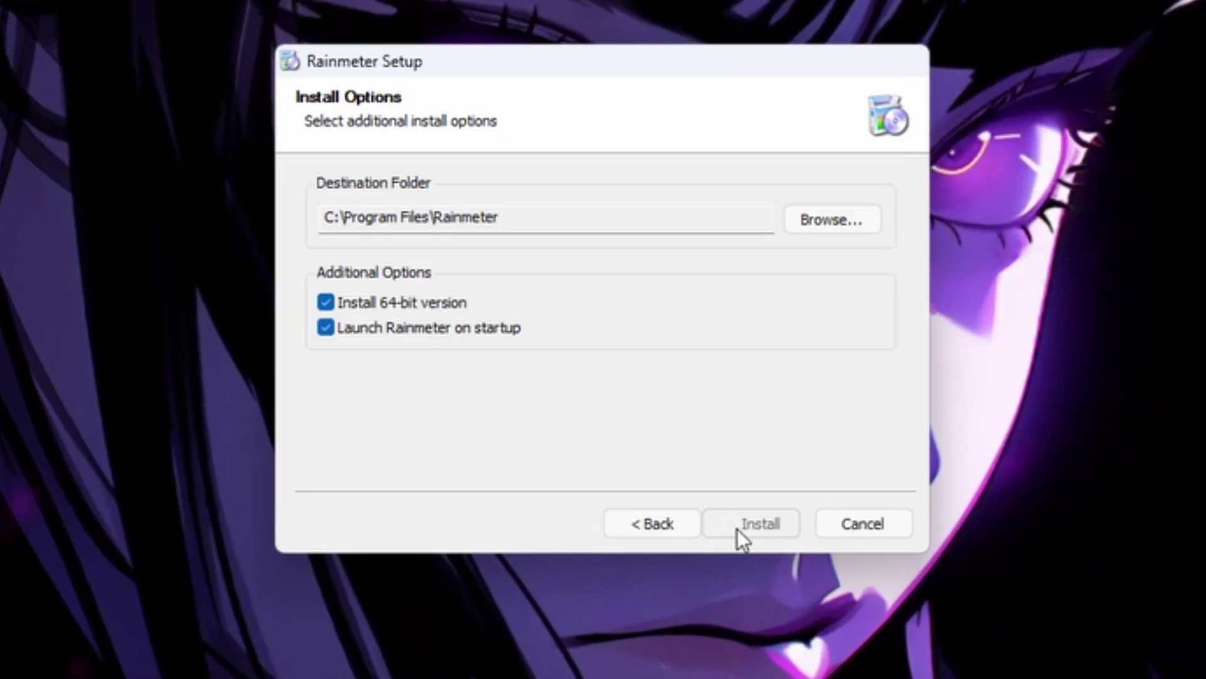
pyautogui.click(741, 526)
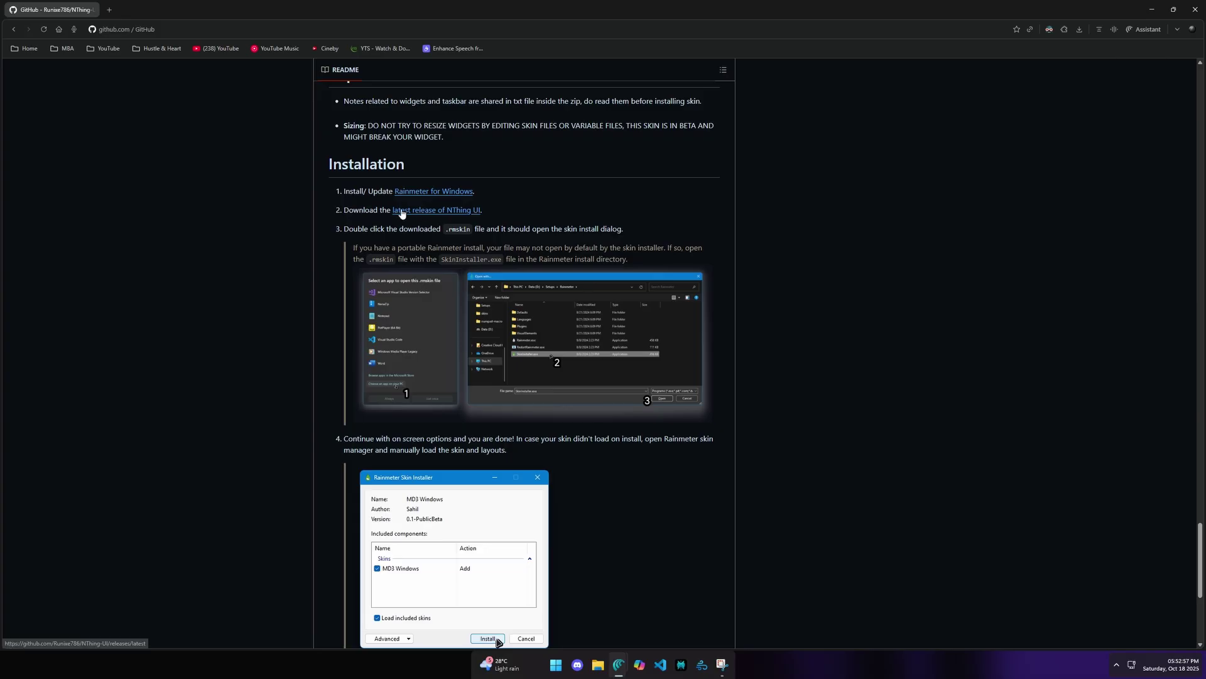
# Get NThing.UI.Basic_v1.1.rmskin from the latest v1.1-publicbeta release and open it in the Rainmeter Skin Installer
pyautogui.click(402, 212)
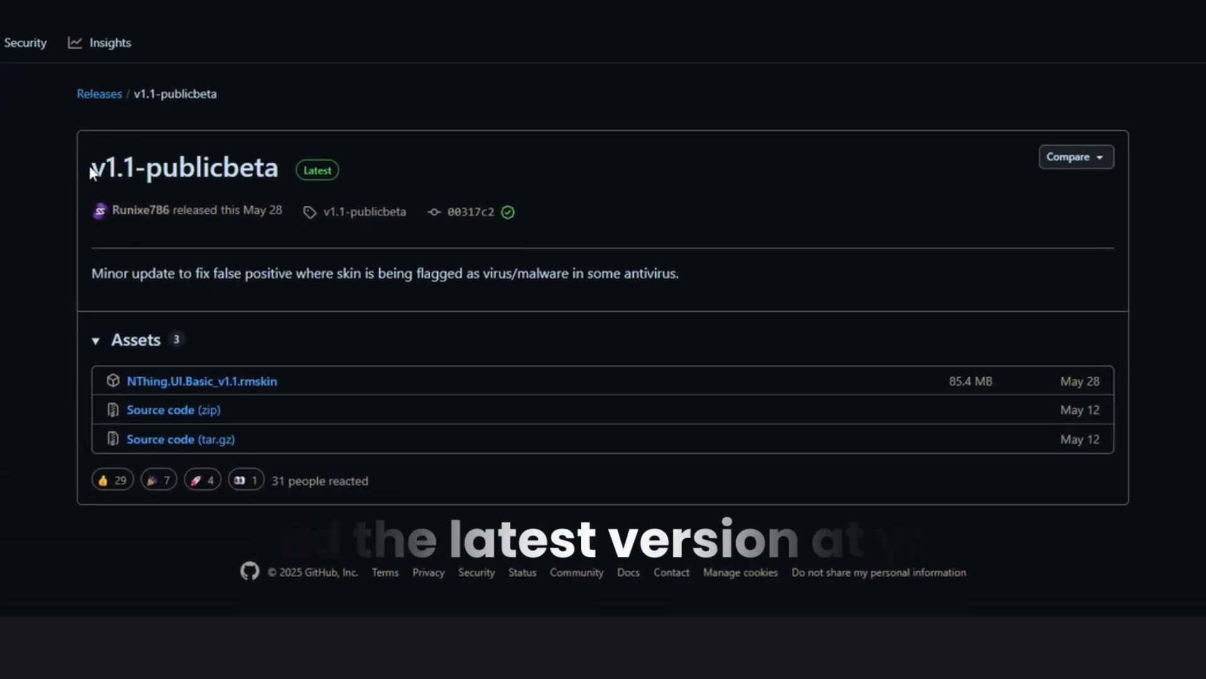
pyautogui.moveTo(91, 171); pyautogui.dragTo(280, 168)
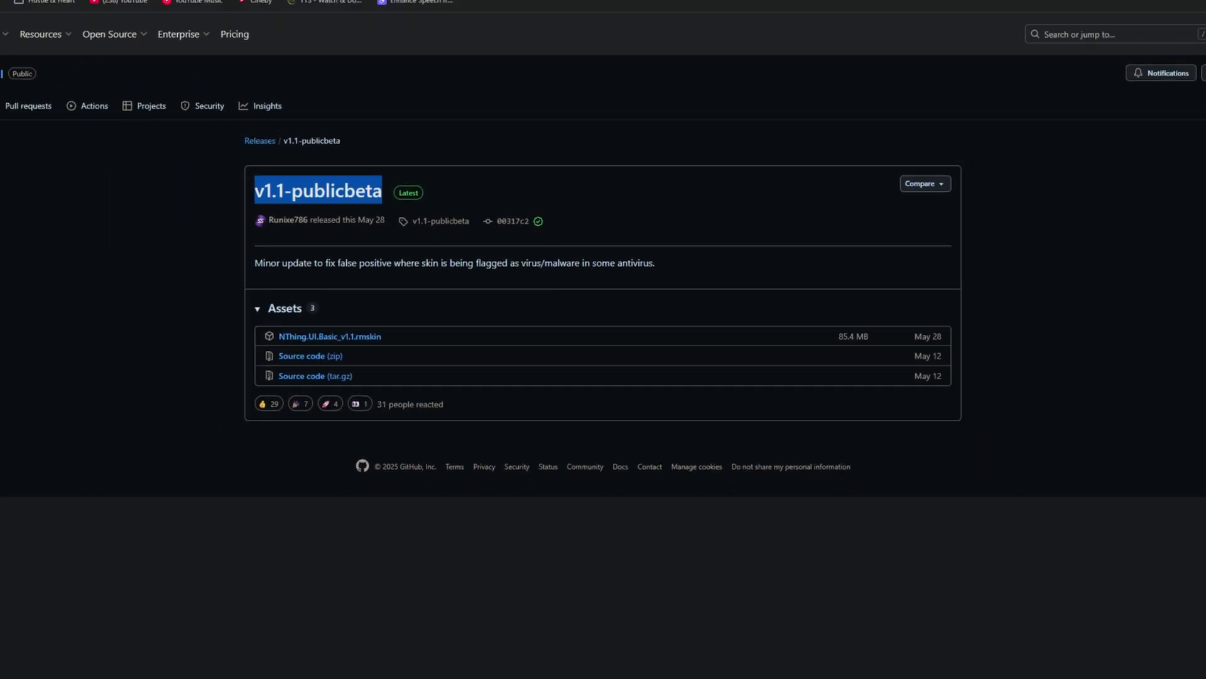
pyautogui.click(1080, 33)
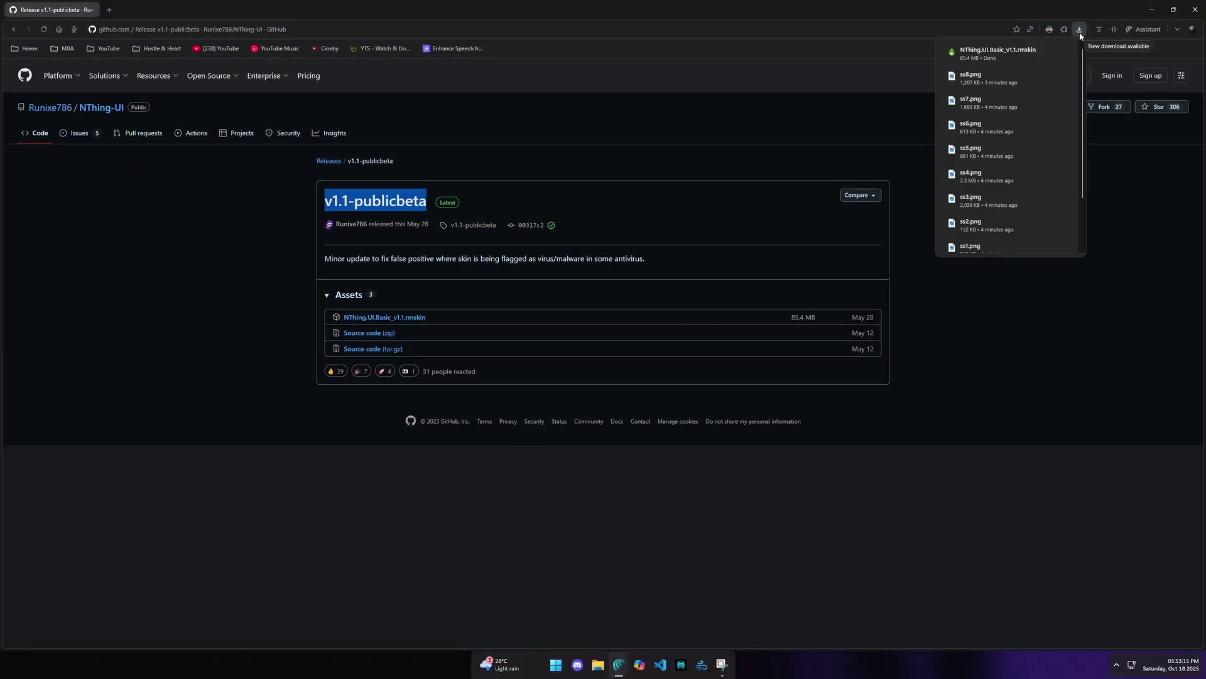
pyautogui.click(1046, 51)
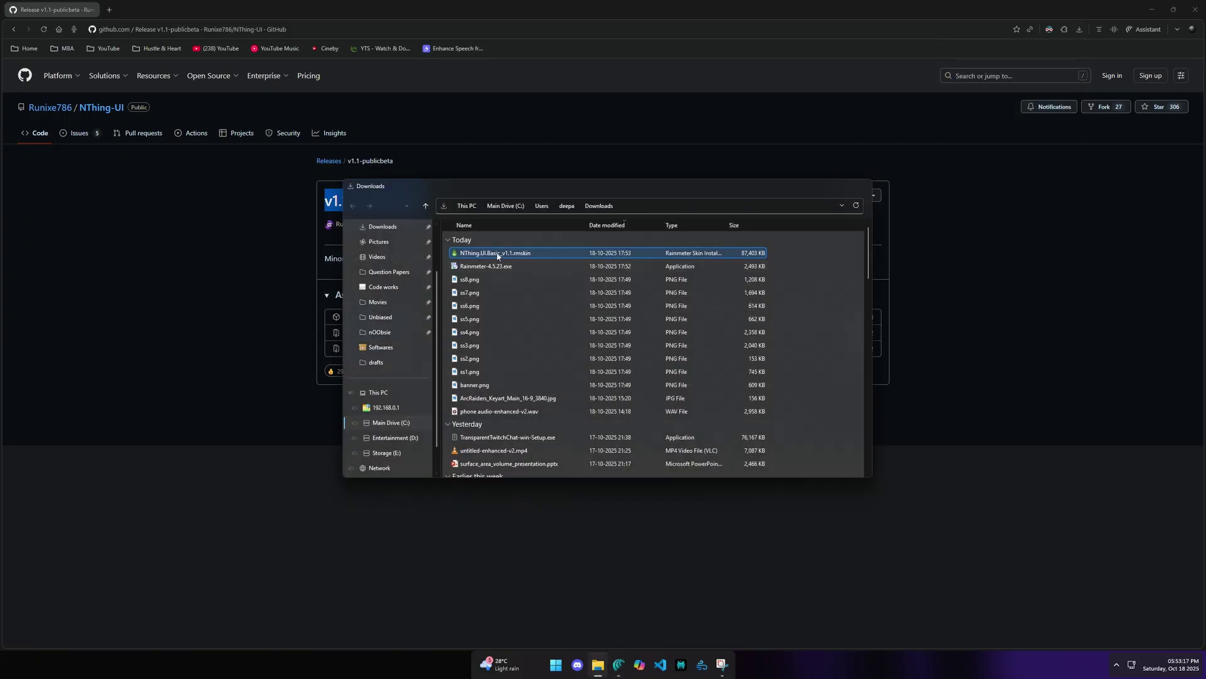
pyautogui.doubleClick(497, 254)
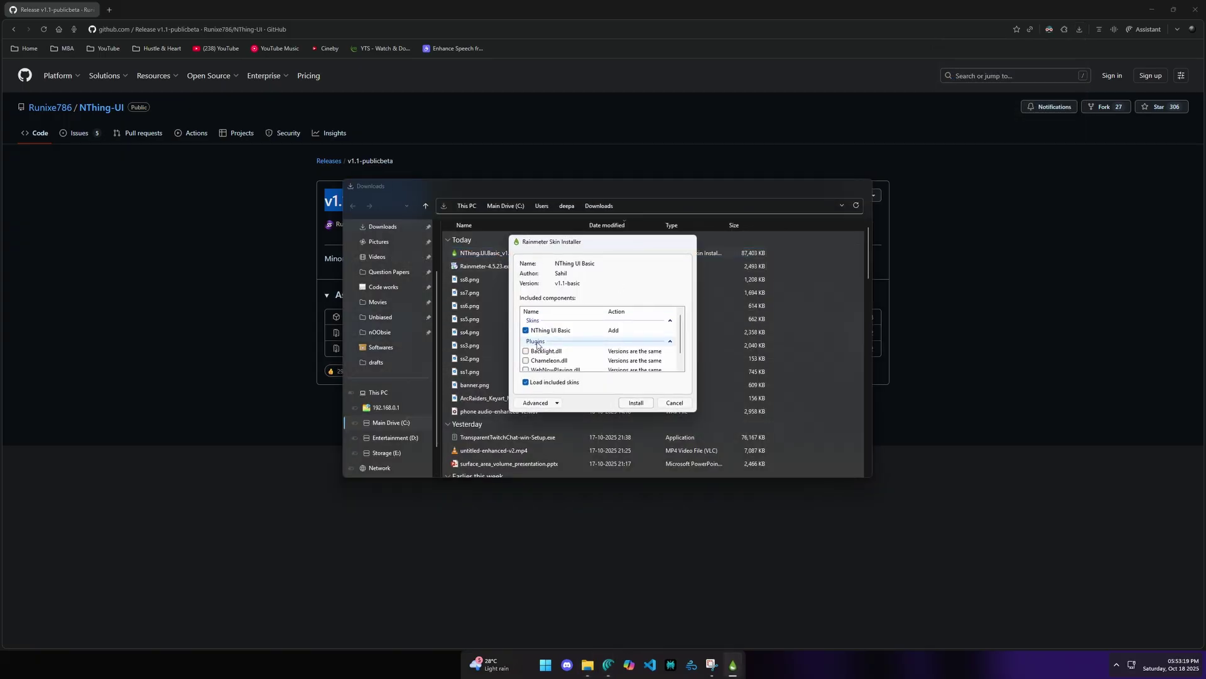
# Include the Backlight.dll, Chameleon.dll and WebNowPlaying.dll plugins in the NThing UI Basic skin installation
pyautogui.scroll(-1, 595, 326)
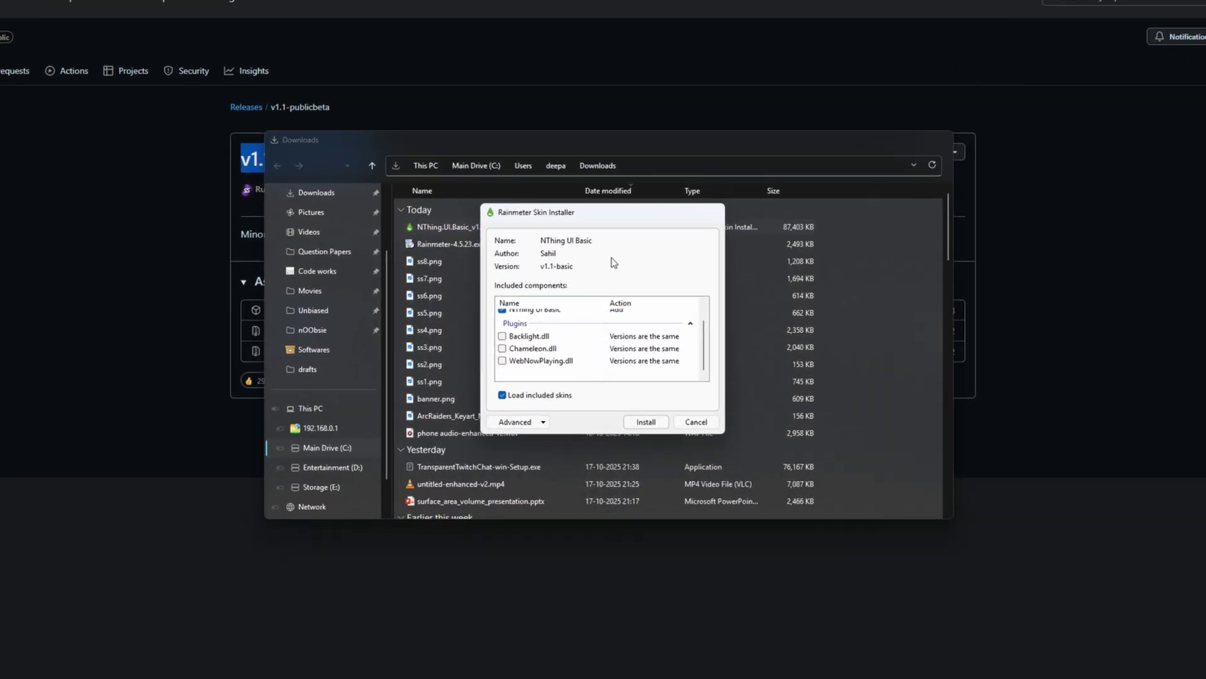
pyautogui.scroll(1, 580, 304)
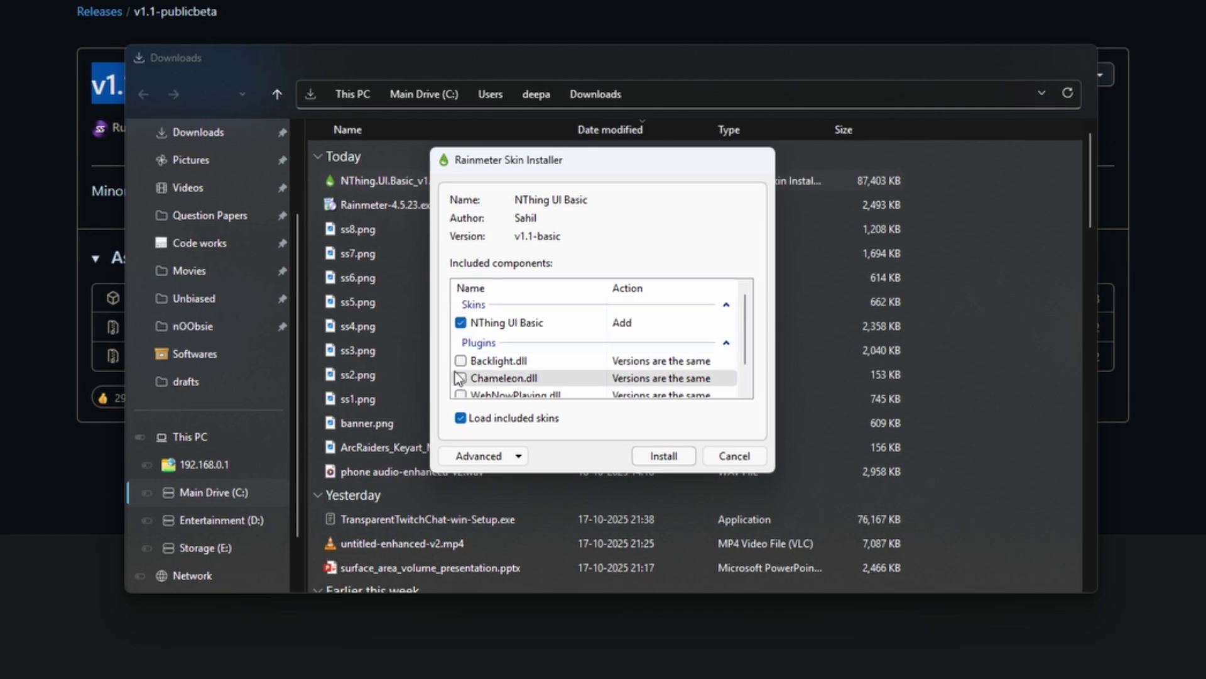
pyautogui.click(462, 377)
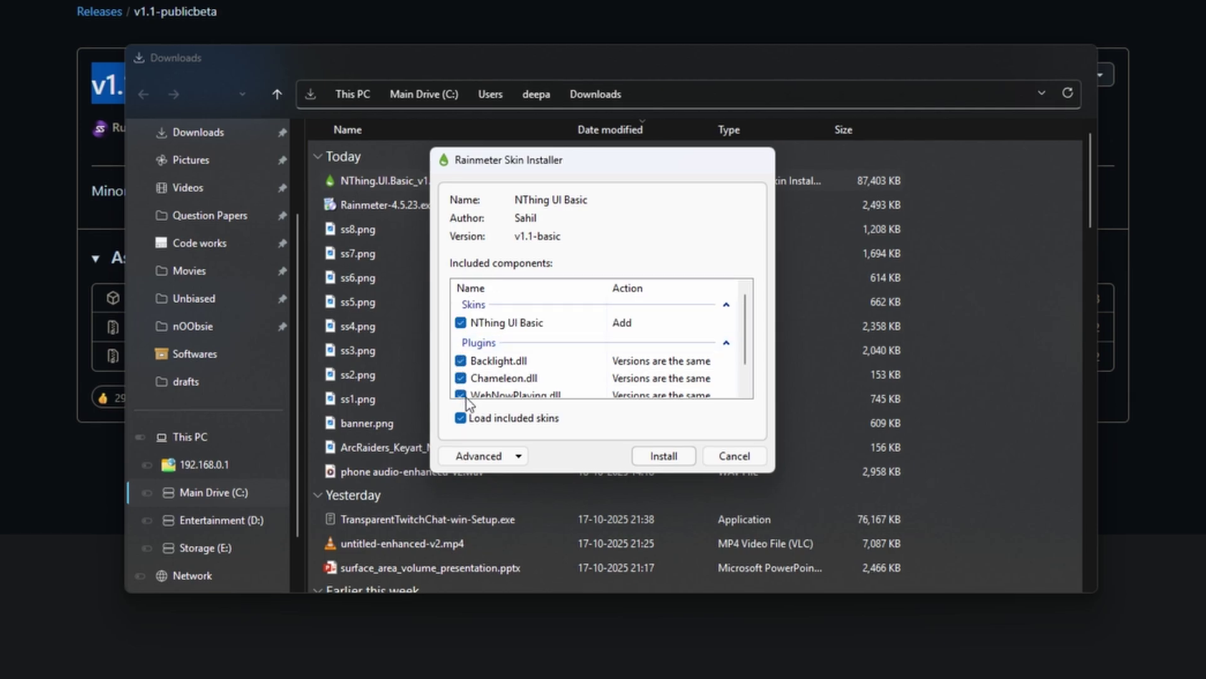
pyautogui.scroll(-1, 592, 372)
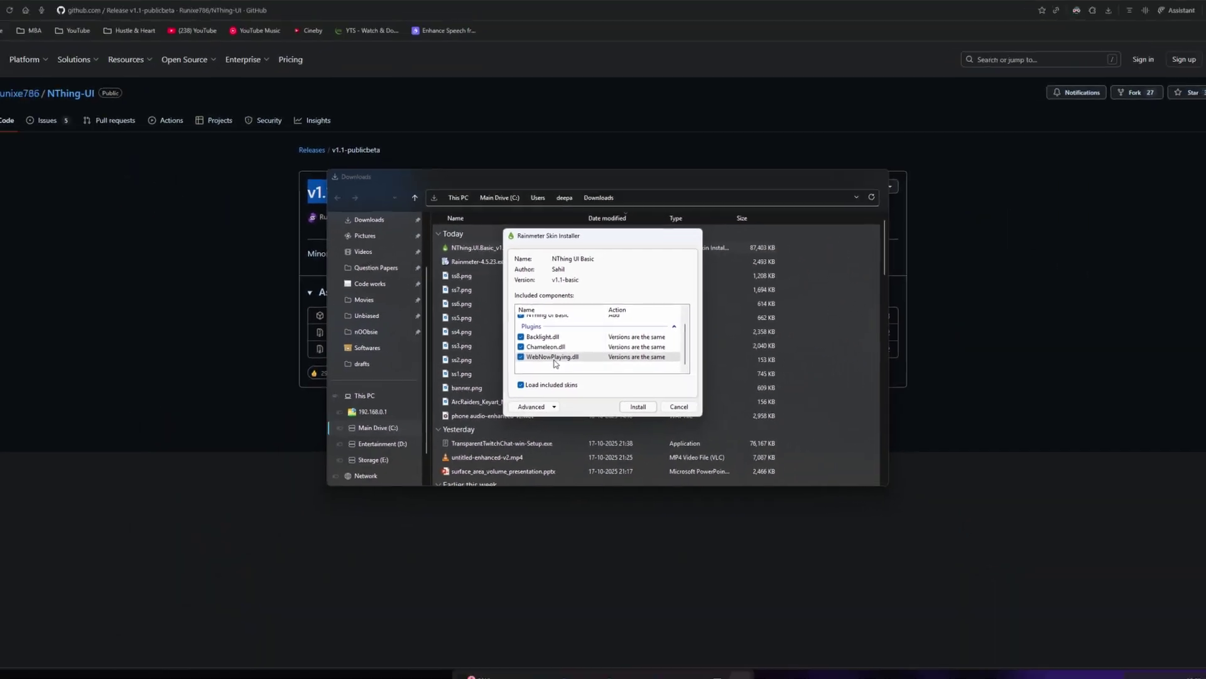
# View the music widget in the ss4.png screenshot and install the NThing UI Basic skin with its included components
pyautogui.doubleClick(404, 317)
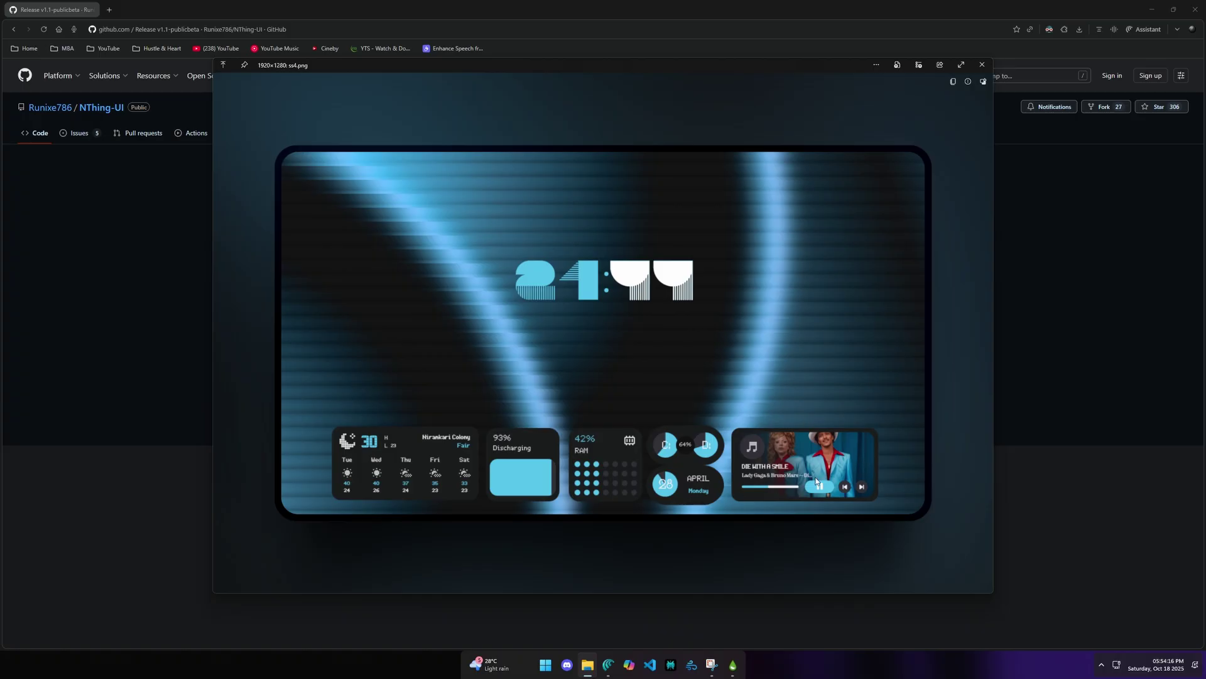
pyautogui.click(736, 657)
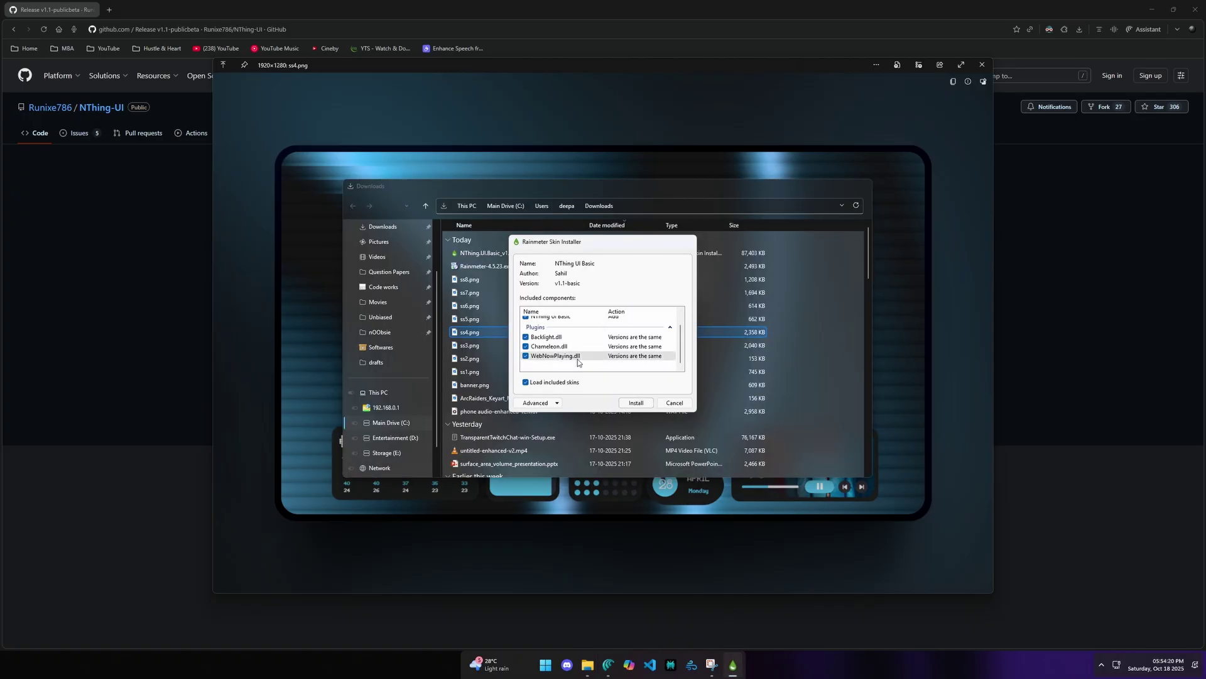
pyautogui.click(634, 406)
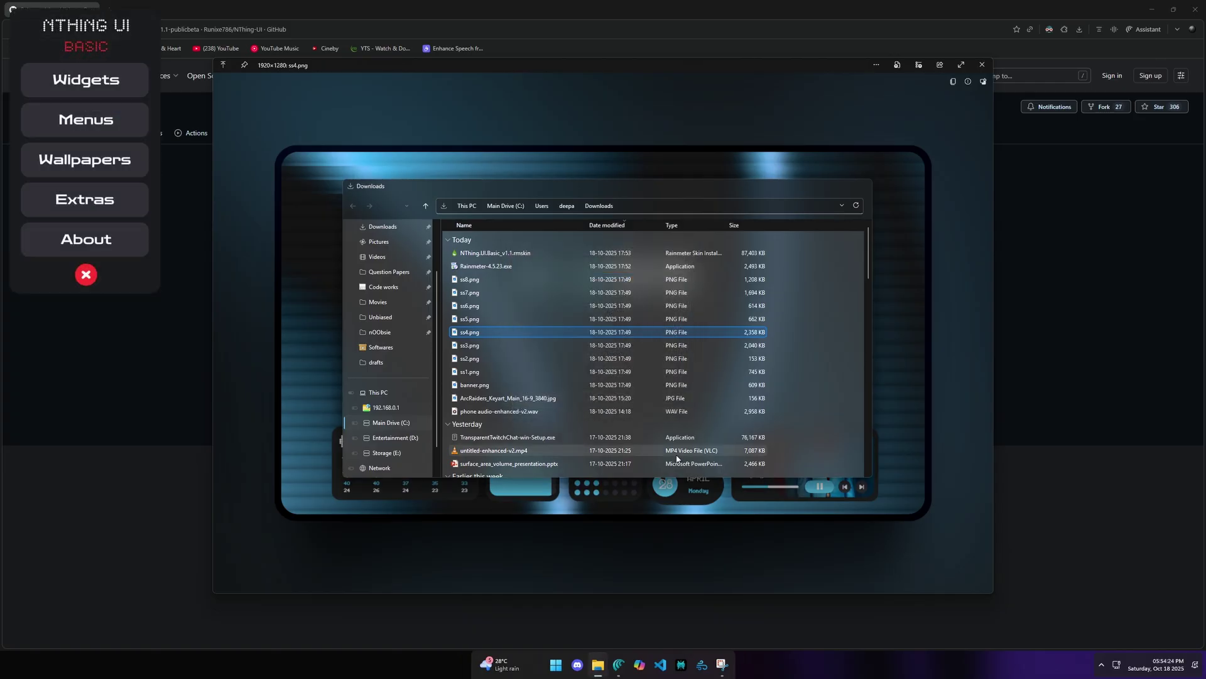
# Show the desktop, move the NThing UI panel away from the screen corner, and add the Clock widget with large red digits and white dots
pyautogui.press('super+d')
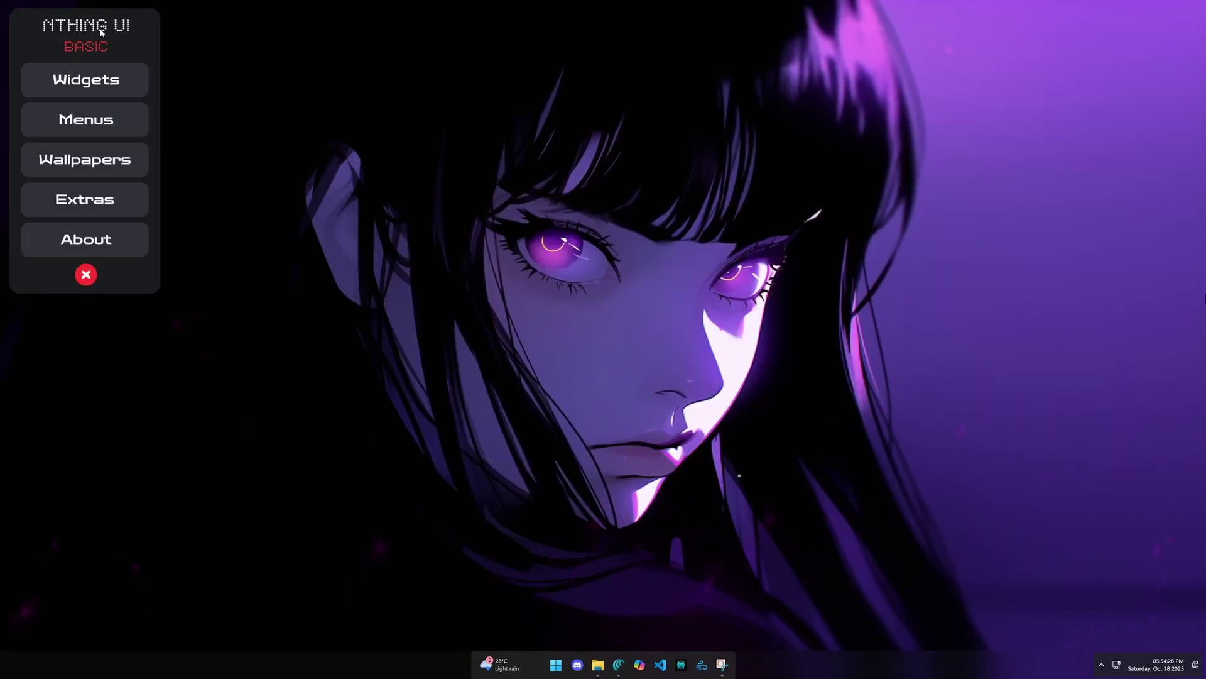
pyautogui.moveTo(74, 31); pyautogui.dragTo(240, 220)
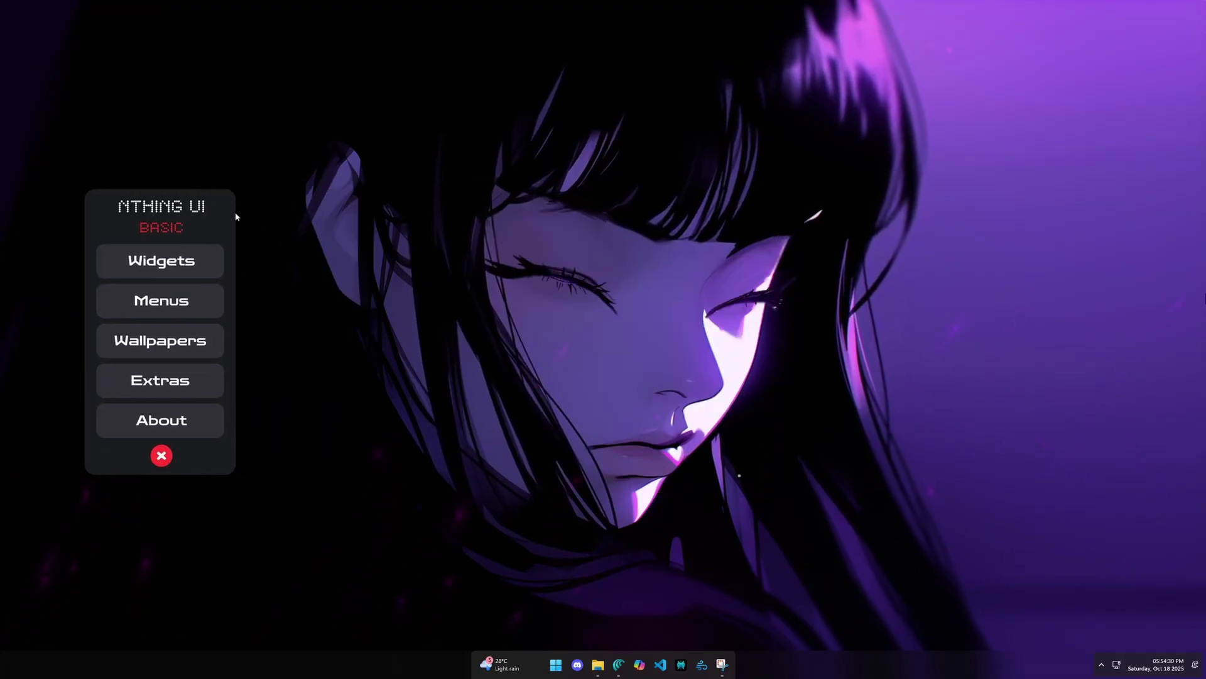
pyautogui.click(160, 260)
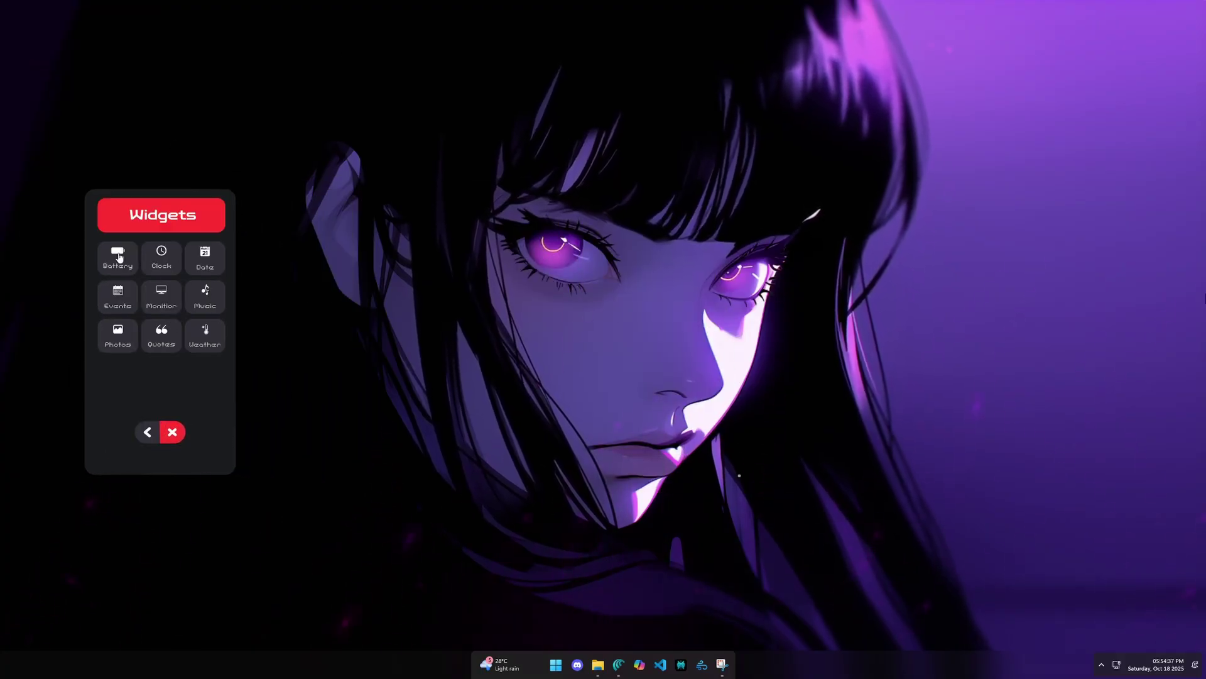
pyautogui.click(162, 261)
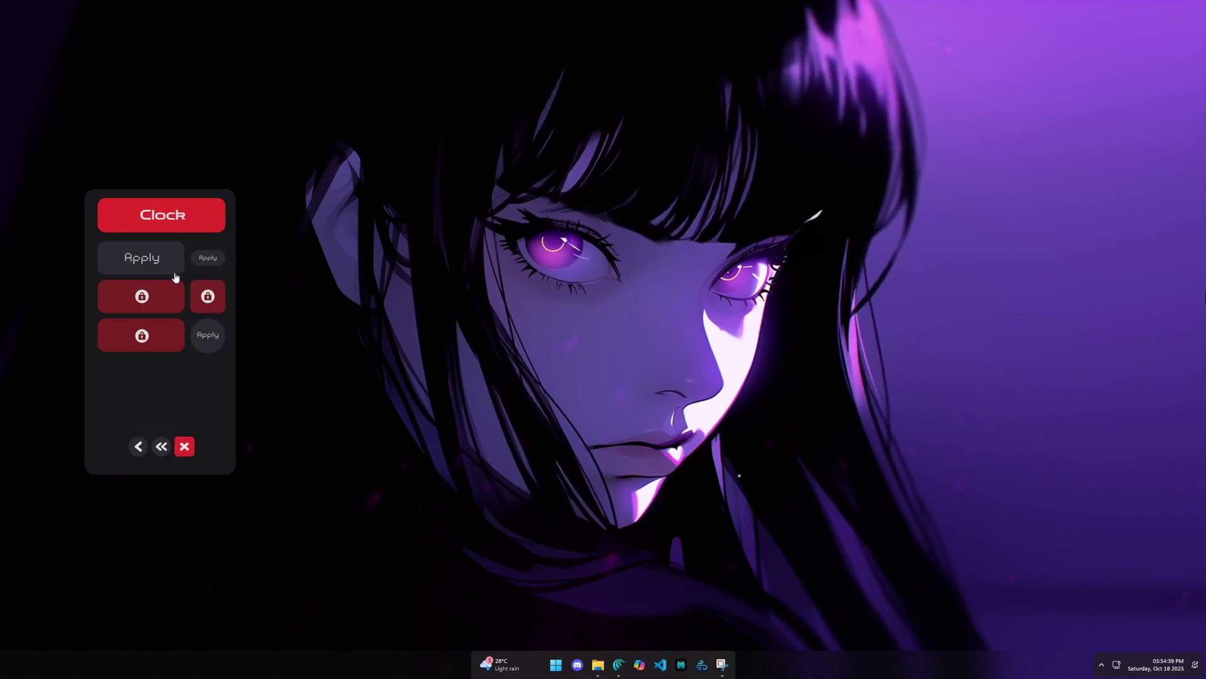
pyautogui.click(206, 335)
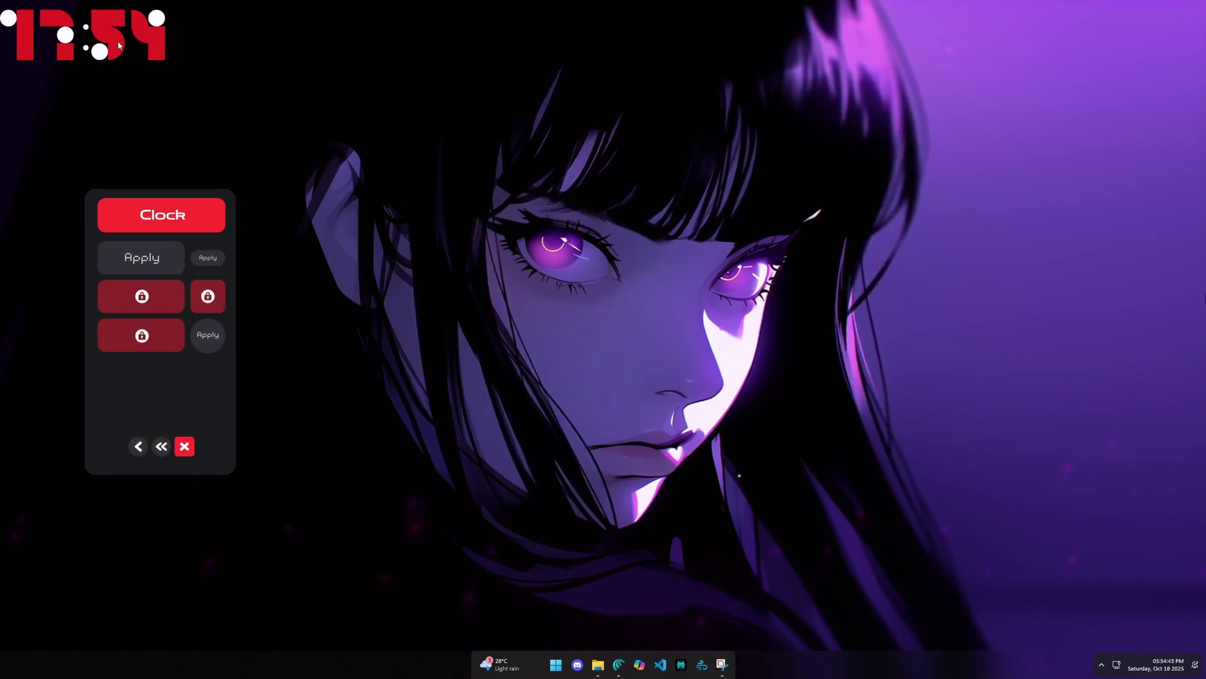
# View the Pro tier page through a locked Clock style and return to the NThing UI main menu
pyautogui.click(159, 332)
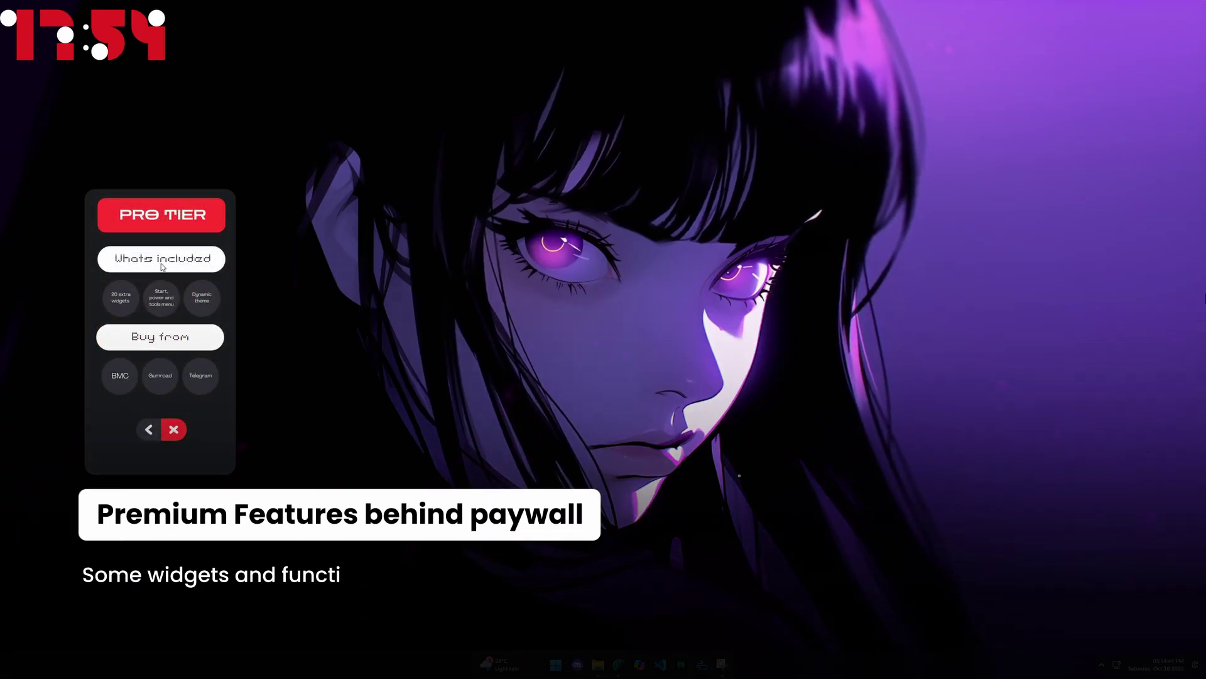
pyautogui.click(149, 429)
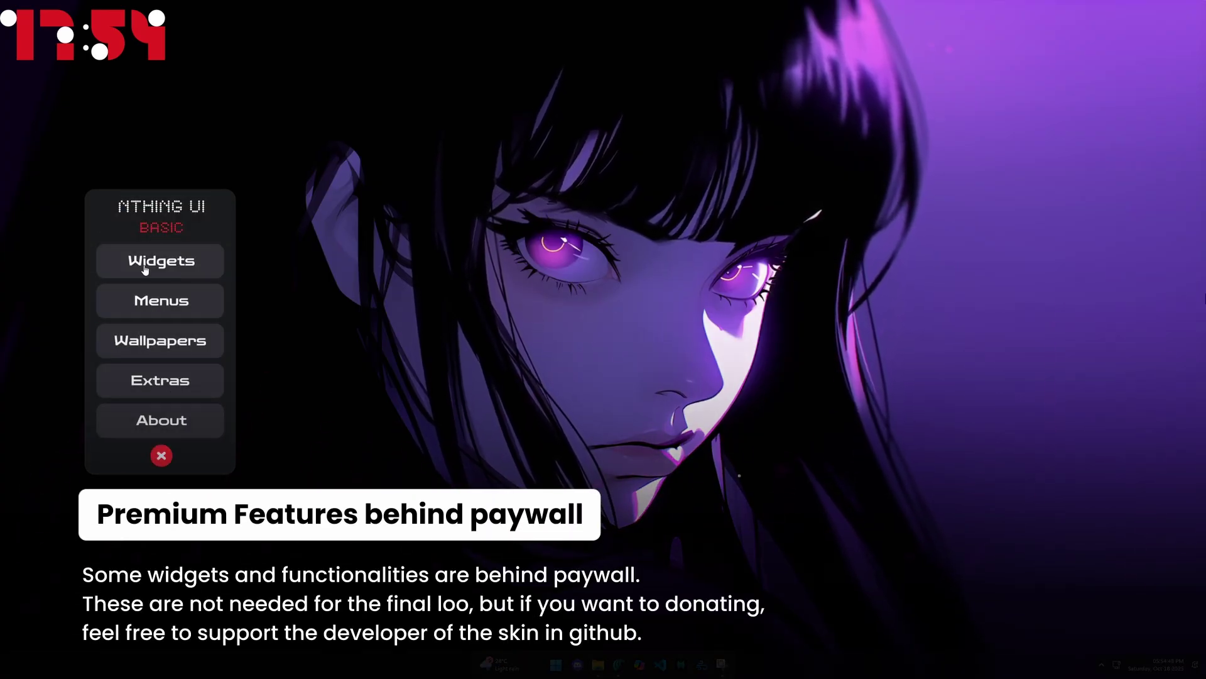
# Add the square Battery widget from the NThing UI widget collection to the desktop
pyautogui.click(145, 269)
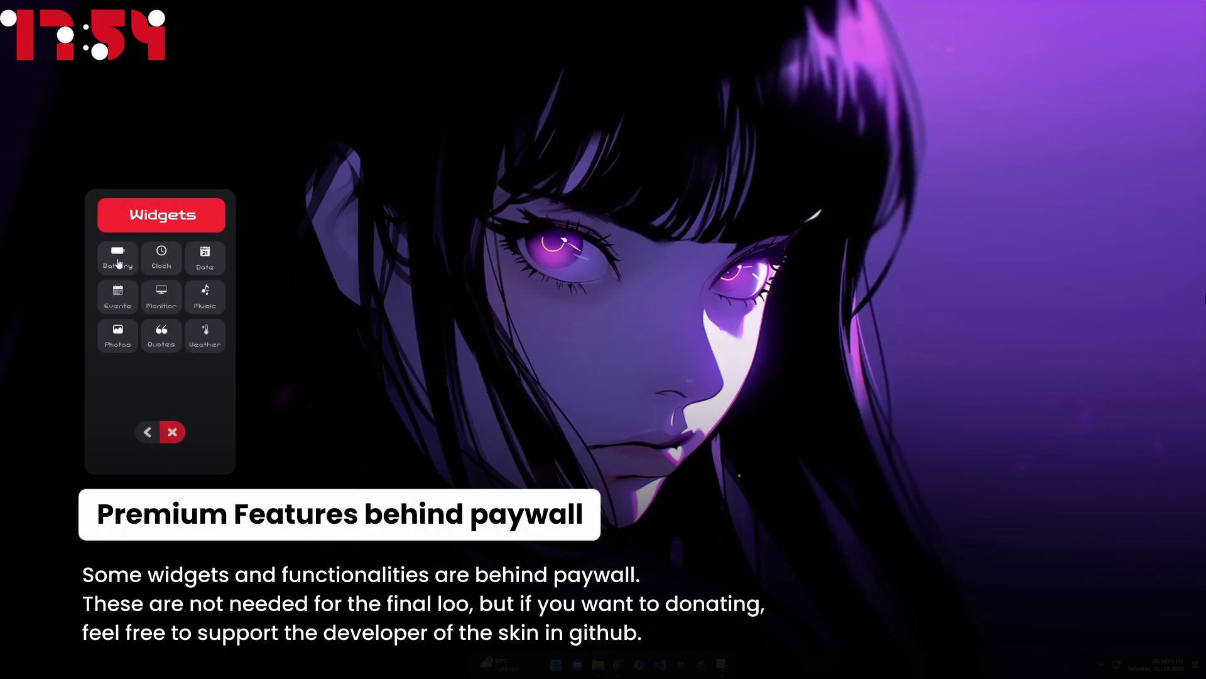
pyautogui.click(118, 263)
pyautogui.click(137, 334)
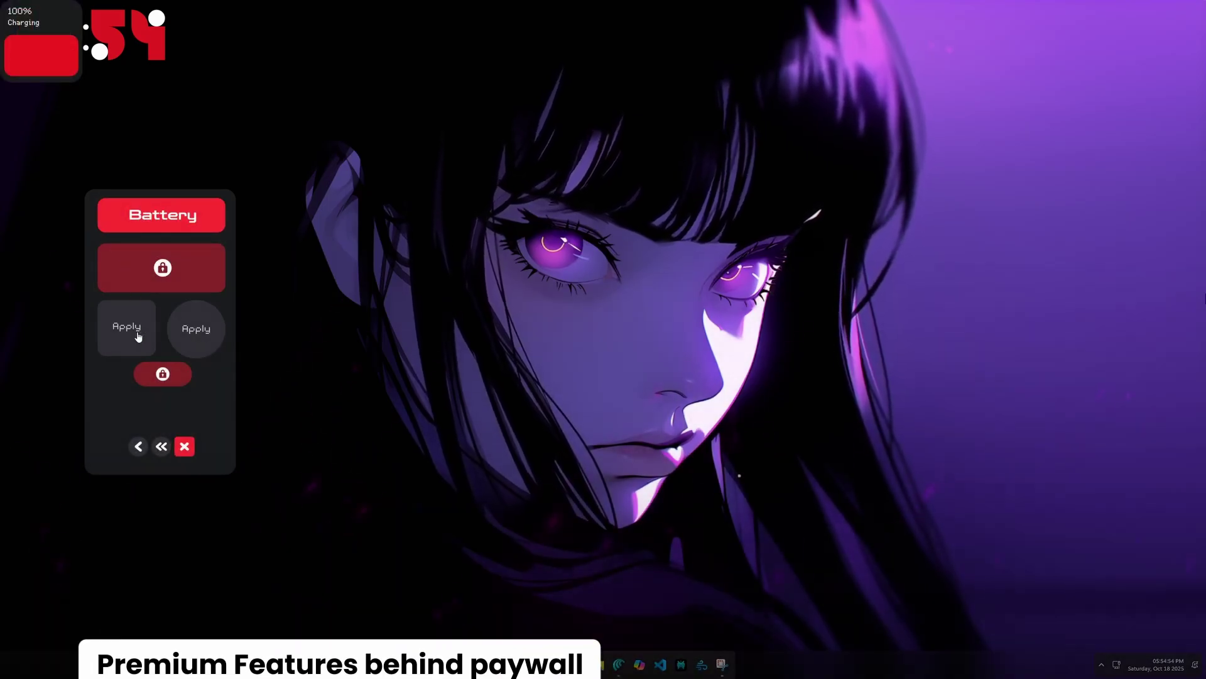
# Remove the square Battery widget from the desktop and return to the widget collection
pyautogui.click(129, 323)
pyautogui.click(138, 446)
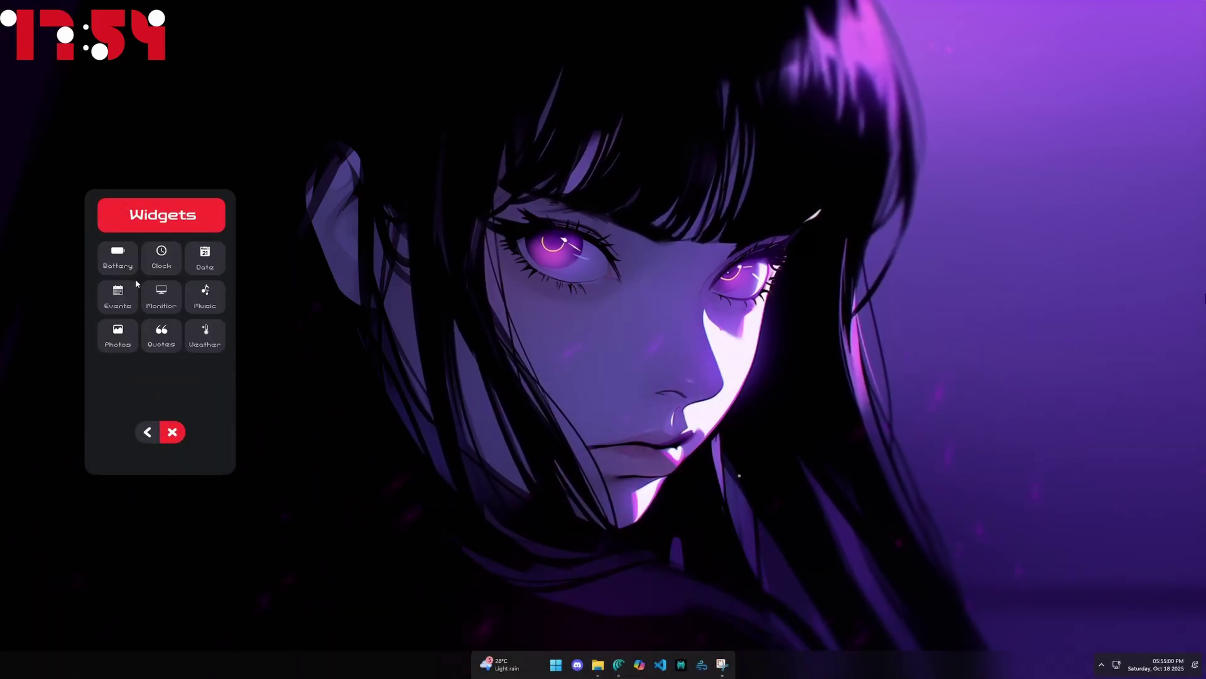
# Add the round and pill-shaped Date widgets, place them side by side above the NThing UI panel, and return to the collection
pyautogui.click(204, 258)
pyautogui.click(167, 320)
pyautogui.click(201, 273)
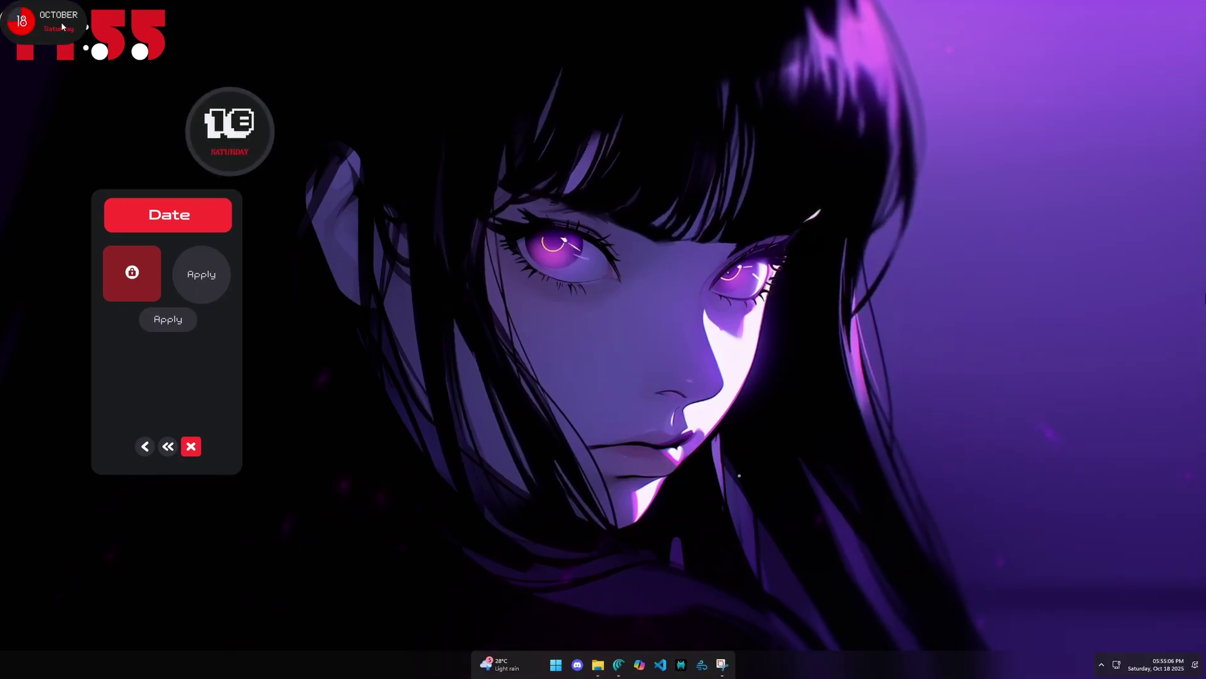
pyautogui.moveTo(63, 27); pyautogui.dragTo(356, 131)
pyautogui.click(144, 446)
# Add the square calendar and pill-shaped next-event widgets from Events, stacking them beside the NThing UI panel
pyautogui.click(126, 276)
pyautogui.click(130, 326)
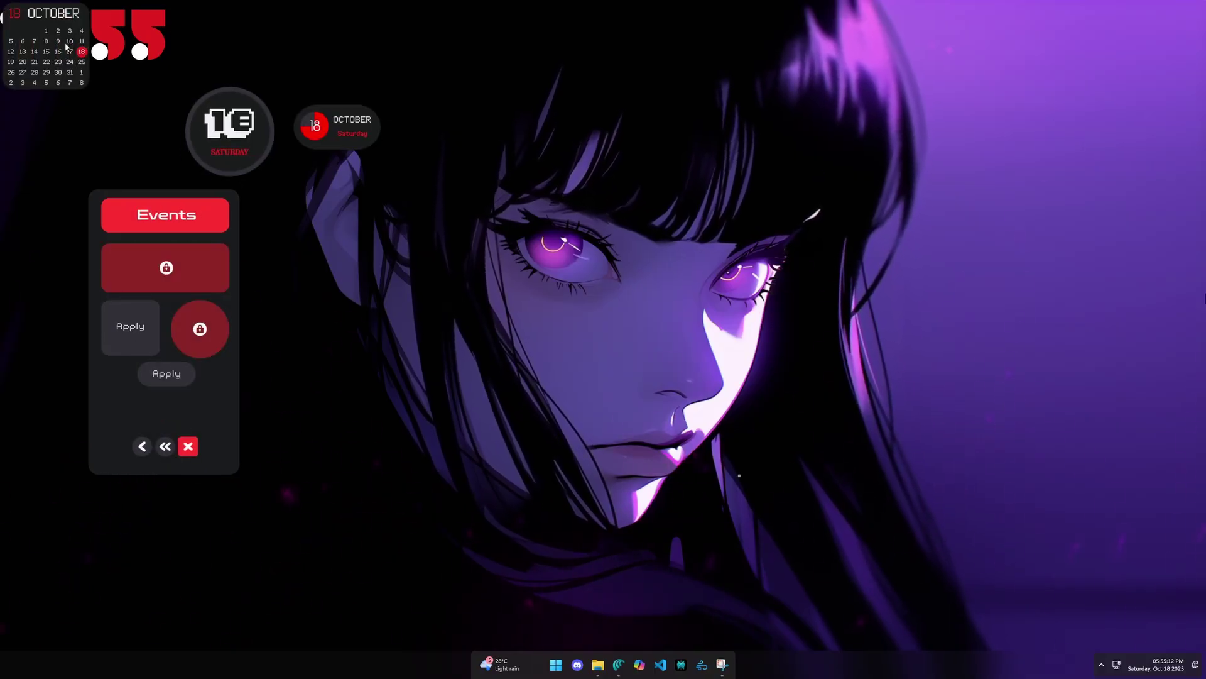
pyautogui.moveTo(66, 46); pyautogui.dragTo(403, 222)
pyautogui.click(169, 373)
pyautogui.moveTo(402, 325); pyautogui.dragTo(382, 296)
pyautogui.click(142, 446)
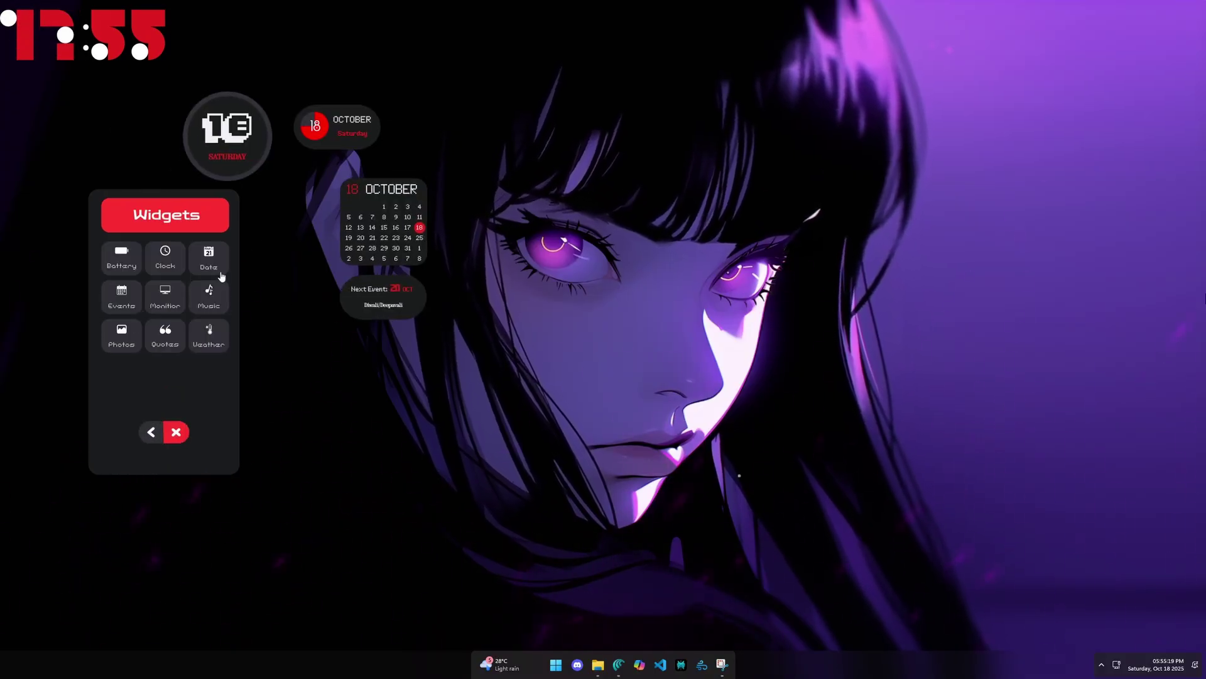
# Add the wide RAM, CPU and swap widget from Monitor and place it beside the calendar widget
pyautogui.click(165, 296)
pyautogui.click(130, 306)
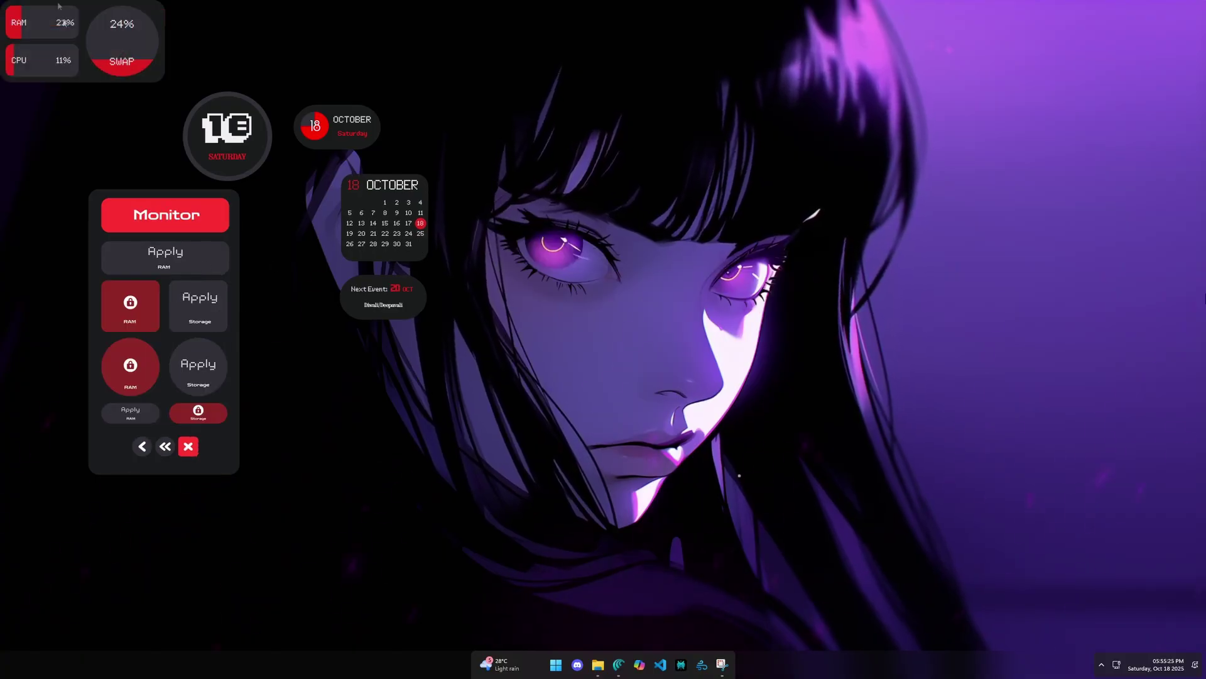
pyautogui.moveTo(59, 6); pyautogui.dragTo(500, 180)
# Examine the wide RAM widget's skin settings, including position, transparency, hover, click-through and draggable options
pyautogui.rightClick(561, 208)
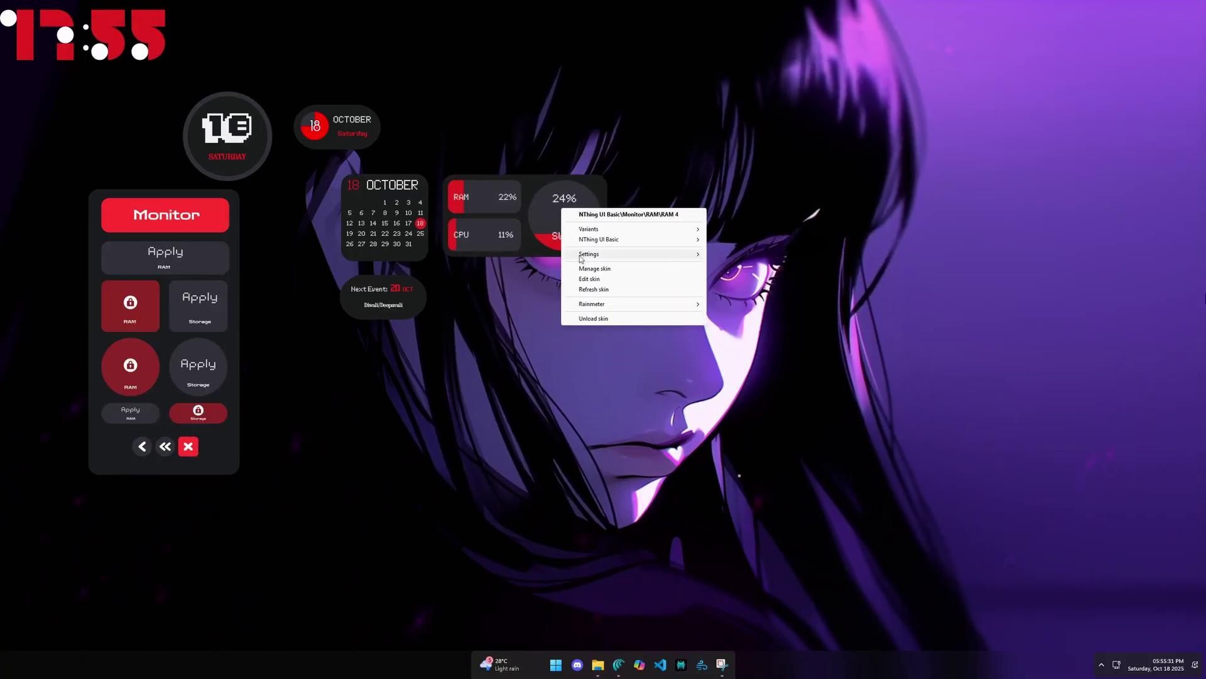
pyautogui.moveTo(583, 257)
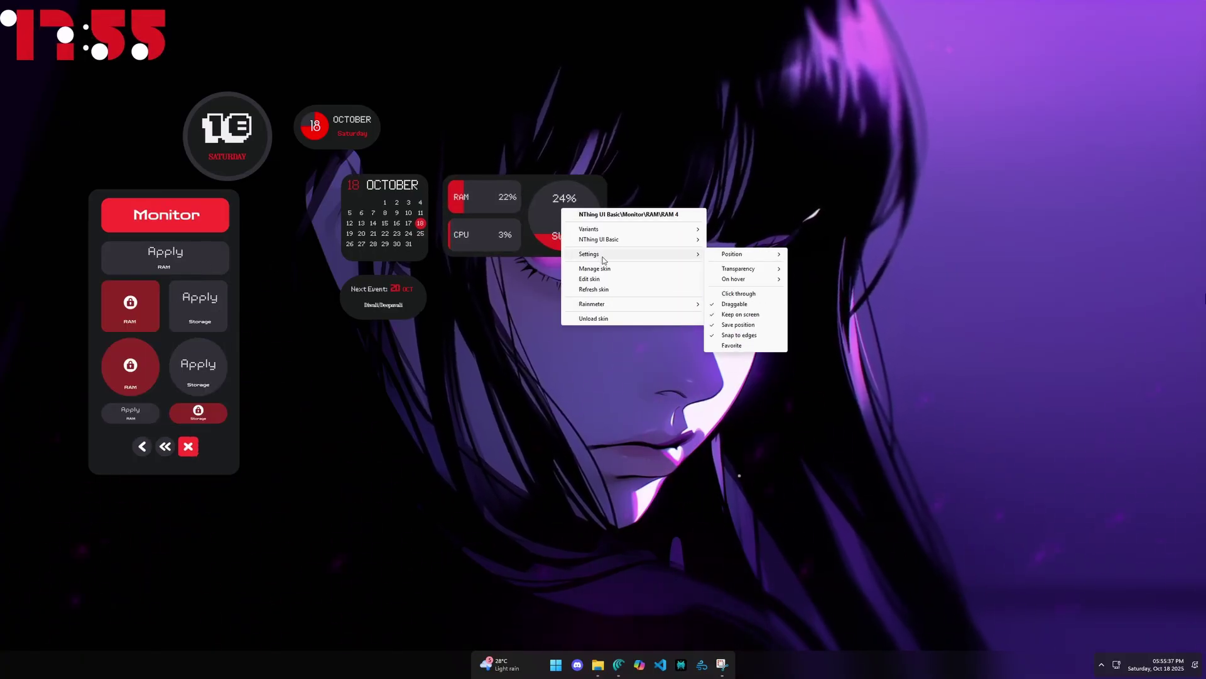
pyautogui.click(555, 221)
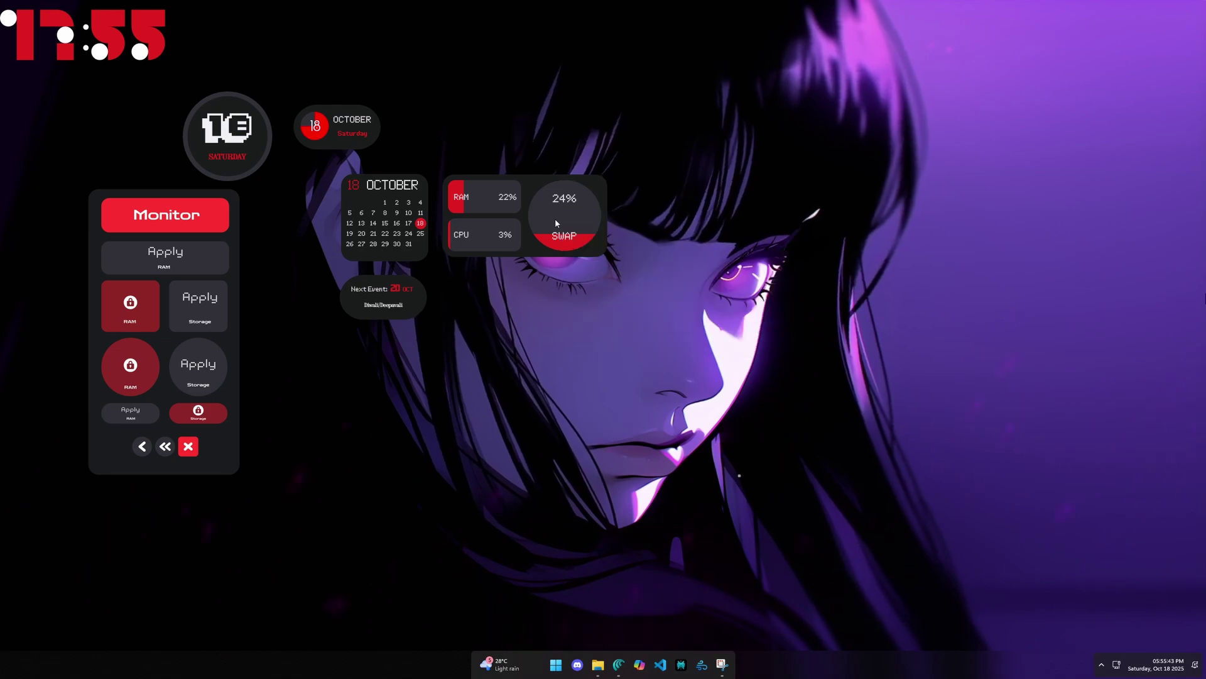
pyautogui.rightClick(535, 219)
pyautogui.moveTo(603, 264)
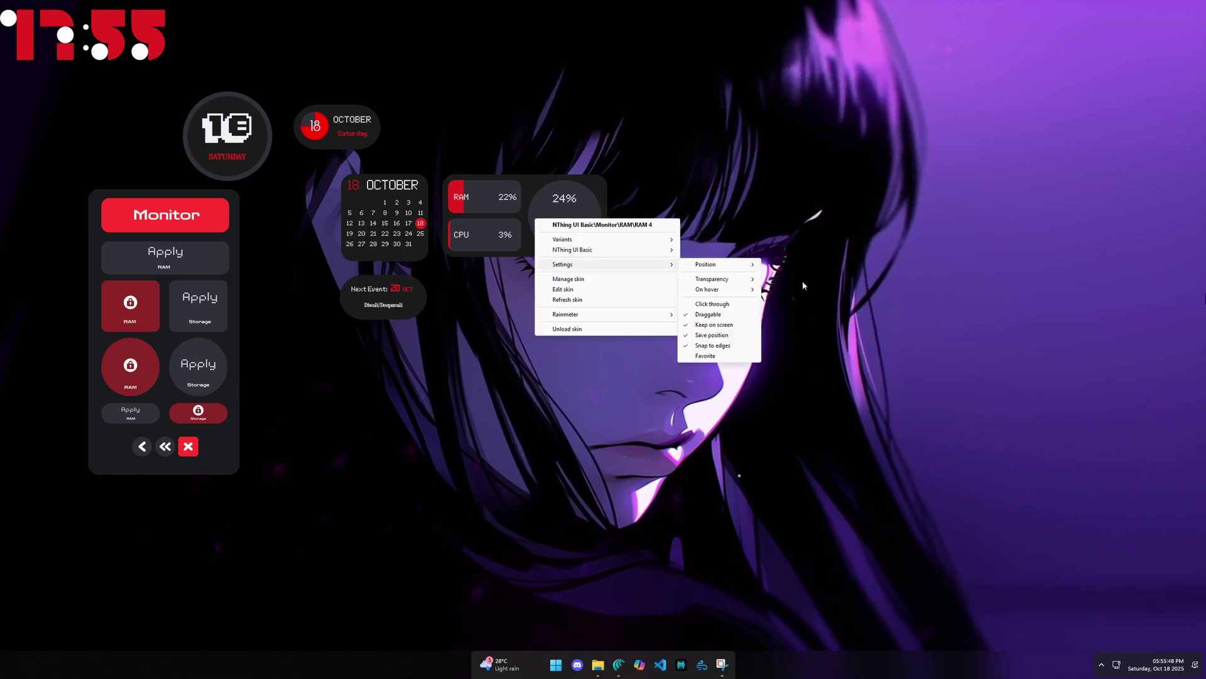
pyautogui.click(708, 306)
# Nudge the calendar widget slightly upward, and swap the wide RAM widget for the small RAM and Storage monitor widgets
pyautogui.moveTo(397, 200)
pyautogui.mouseDown()
pyautogui.moveTo(424, 221)
pyautogui.moveTo(397, 196)
pyautogui.mouseUp()
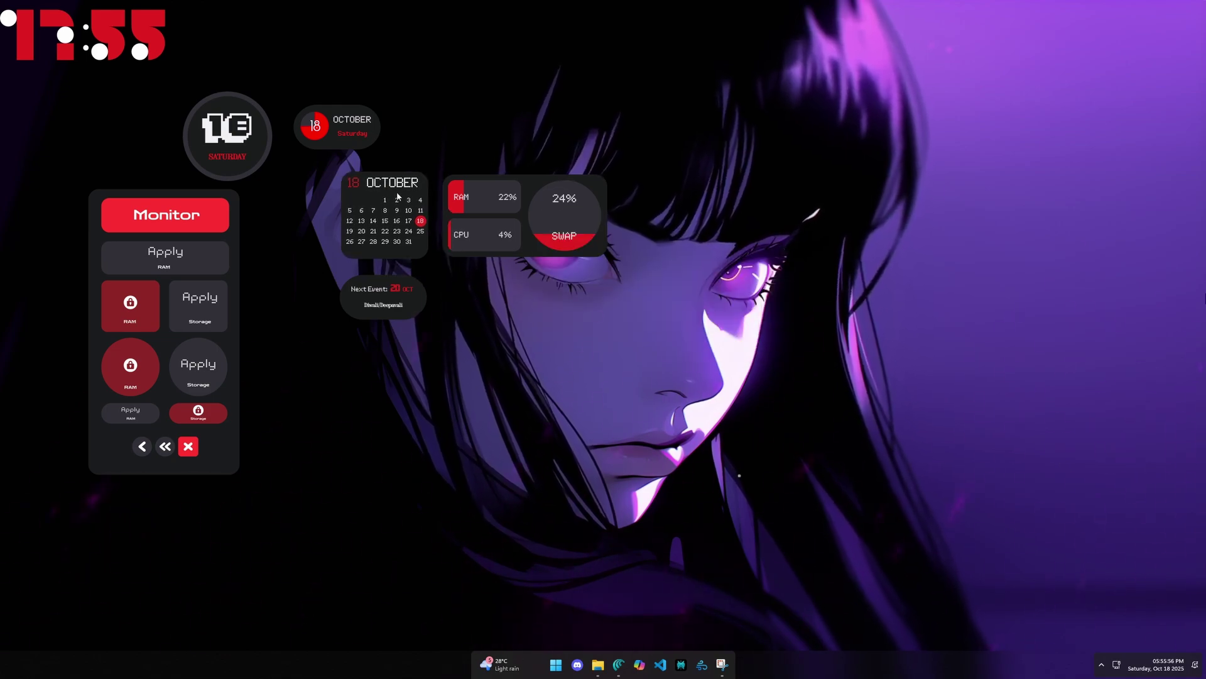
pyautogui.click(130, 366)
pyautogui.click(142, 446)
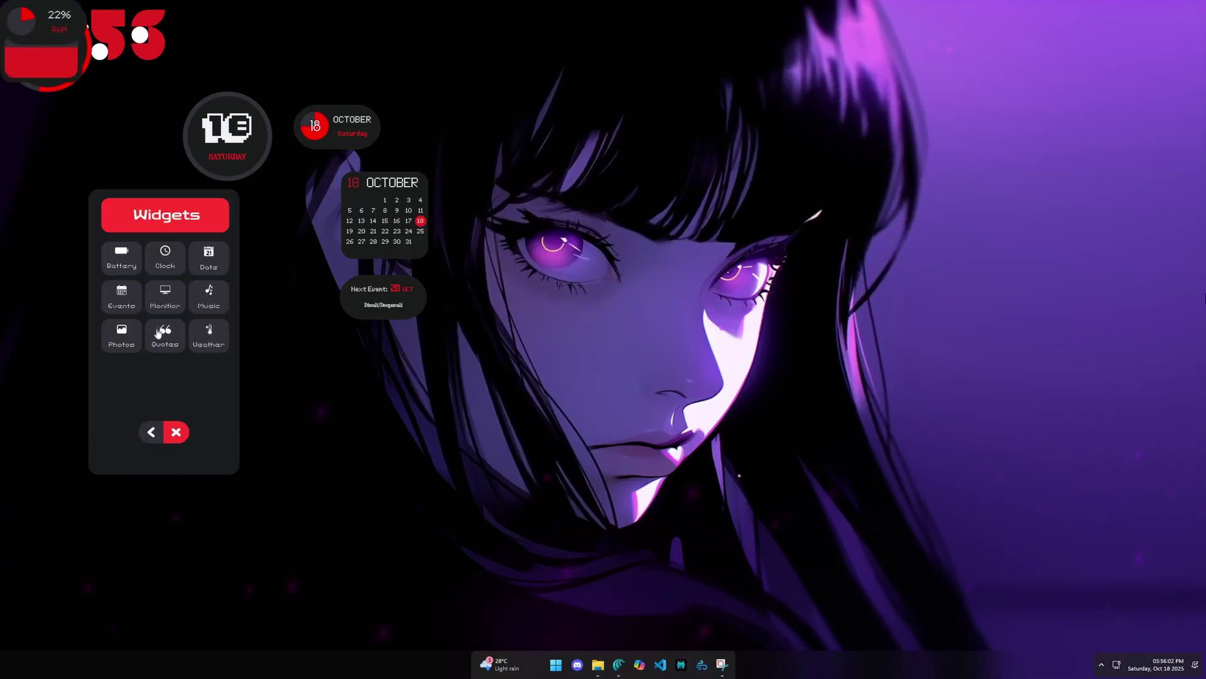
# Add the square and pill-shaped Music widgets beside the calendar and event widgets, and look through the Quotes and Weather widget pages
pyautogui.click(209, 296)
pyautogui.click(189, 373)
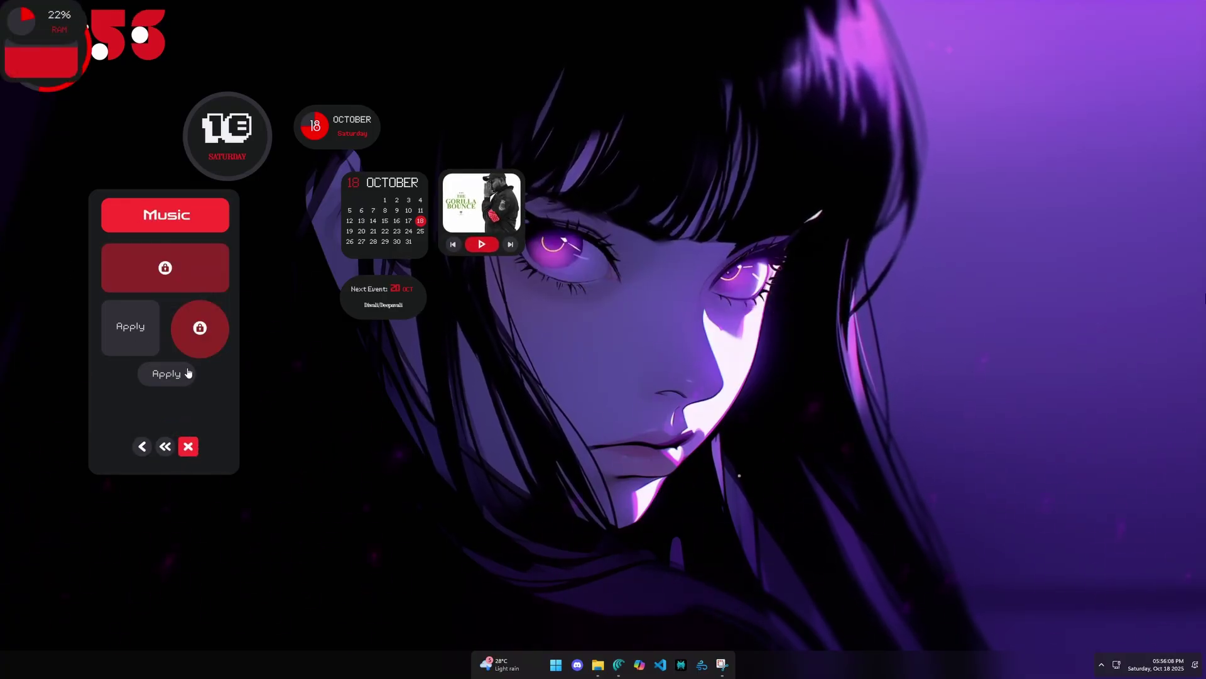
pyautogui.click(142, 446)
pyautogui.click(167, 336)
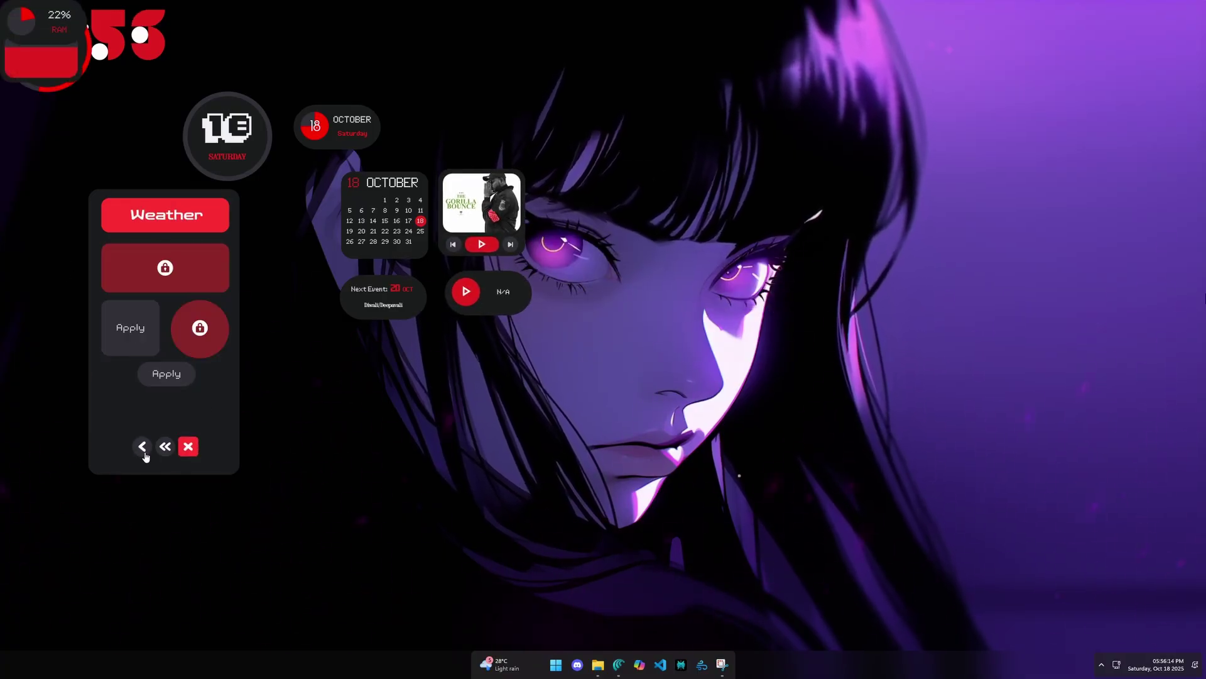
pyautogui.click(144, 447)
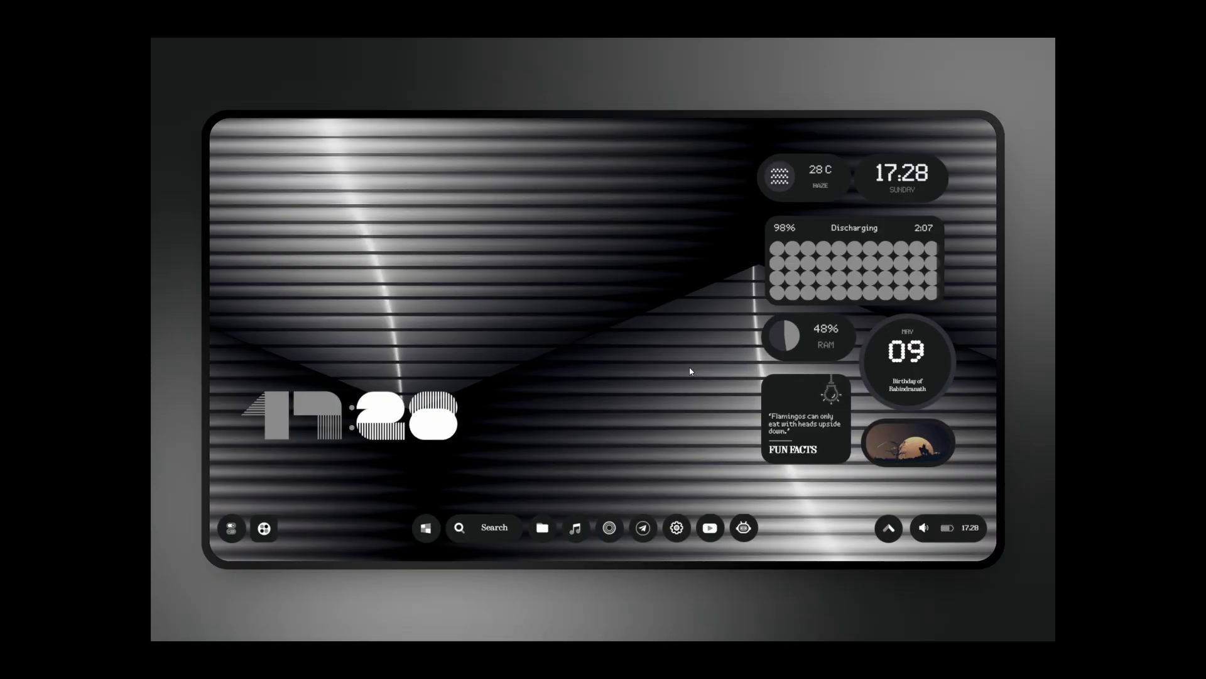